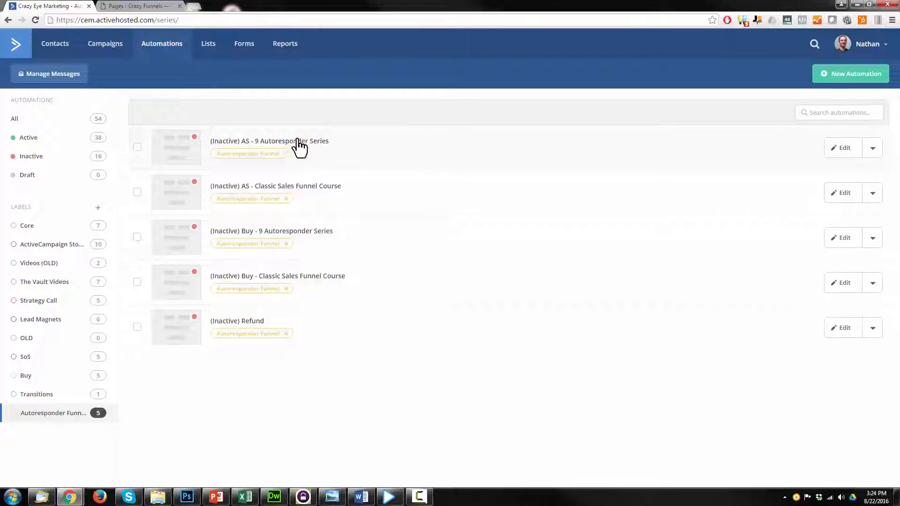
# Open the AS - 9 Autoresponder Series automation's tag trigger and copy its tag name
pyautogui.click(838, 153)
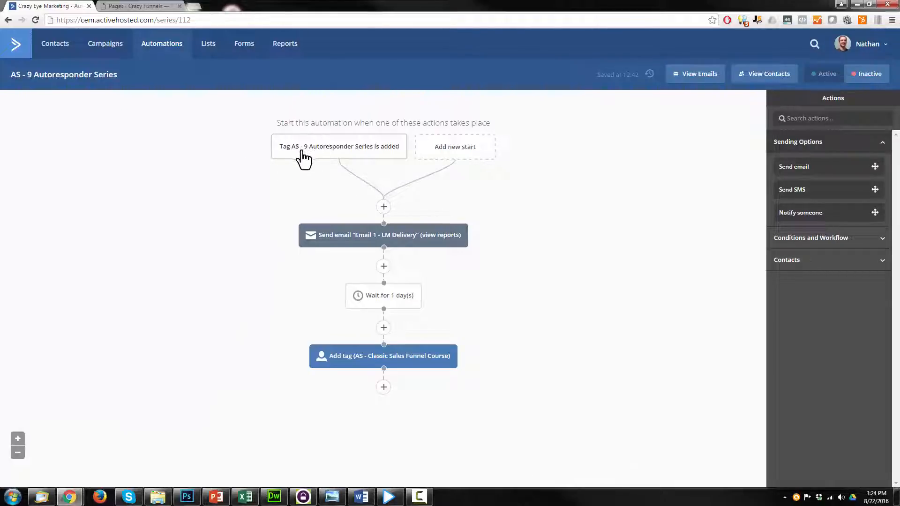
pyautogui.moveTo(342, 156)
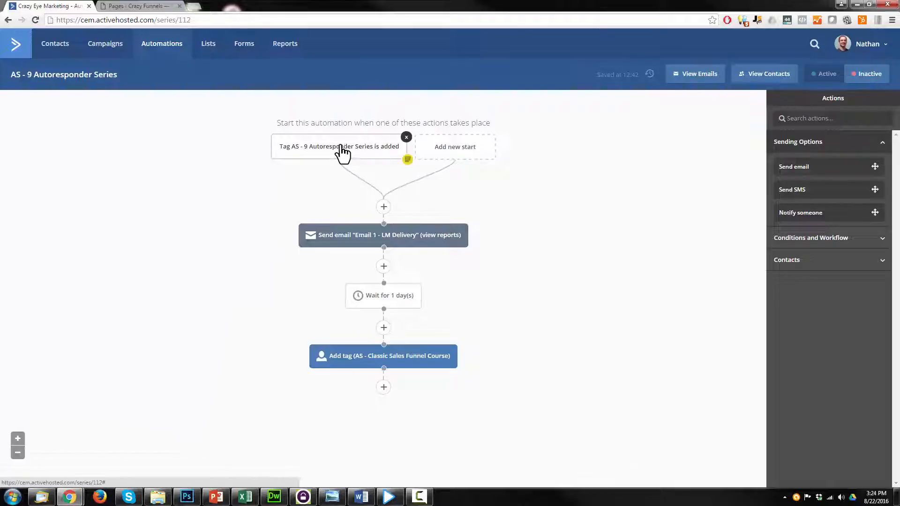
pyautogui.click(352, 146)
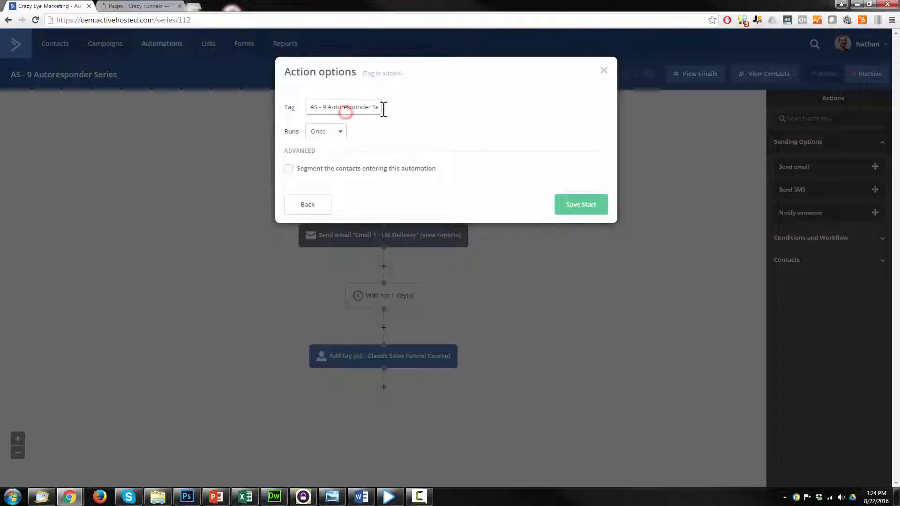
pyautogui.hotkey('ctrl', 'a')
pyautogui.hotkey('ctrl', 'c')
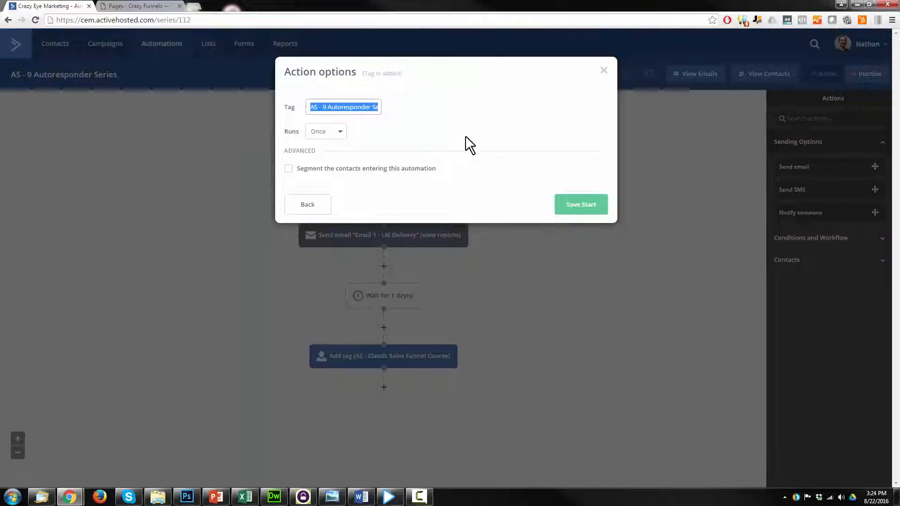
# Resave the trigger and bring up the Forms list in a new tab
pyautogui.click(580, 206)
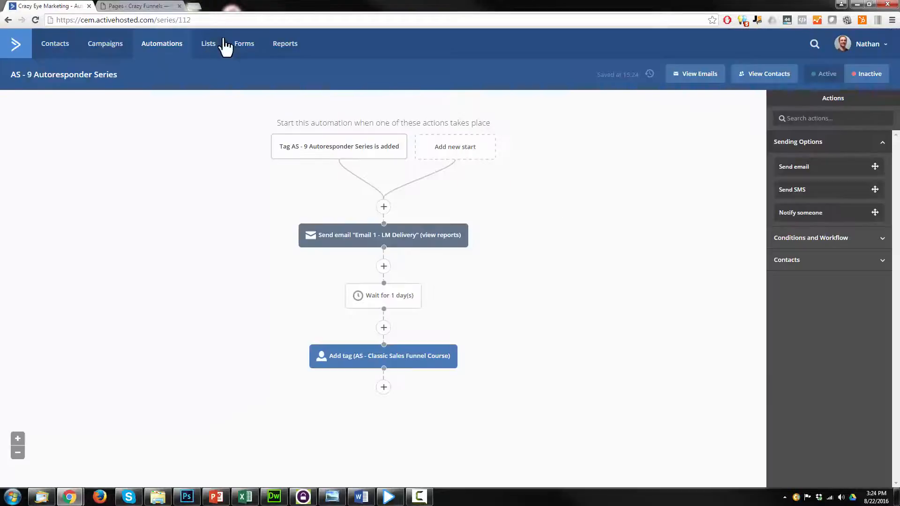
pyautogui.middleClick(248, 44)
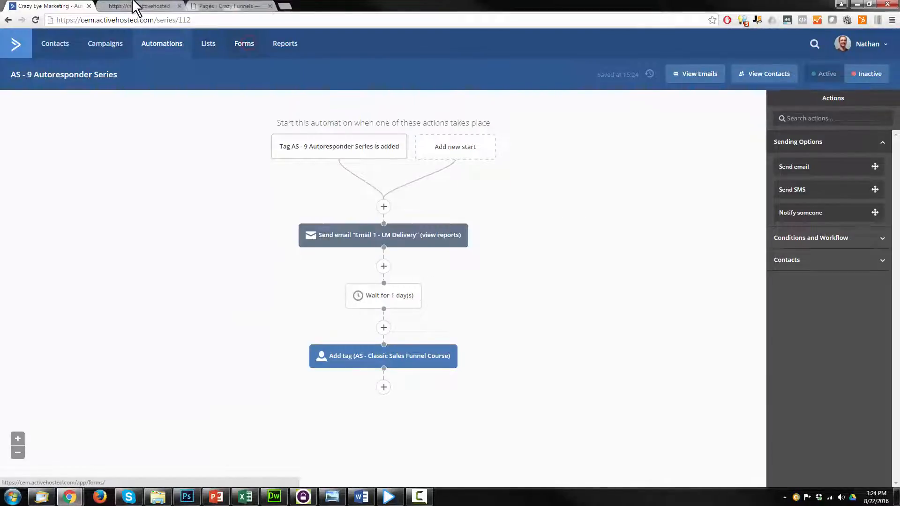
pyautogui.click(133, 6)
# Start a new form named AS - 9 Autoresponder Series that subscribes to Crazy Eye Marketing
pyautogui.click(850, 75)
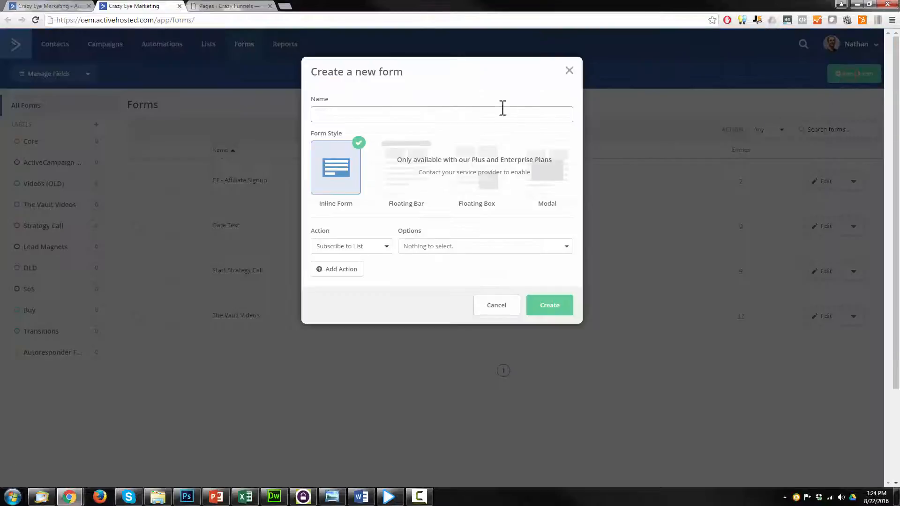
pyautogui.click(504, 108)
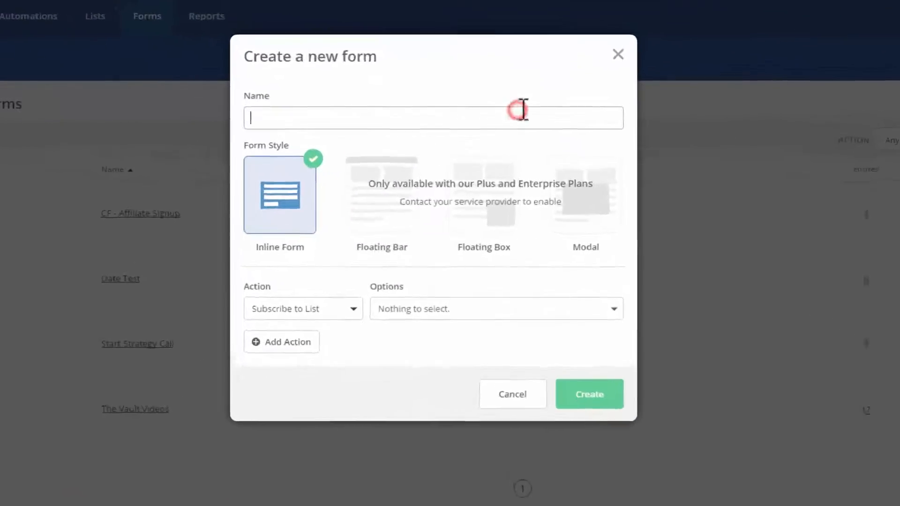
pyautogui.hotkey('ctrl', 'v')
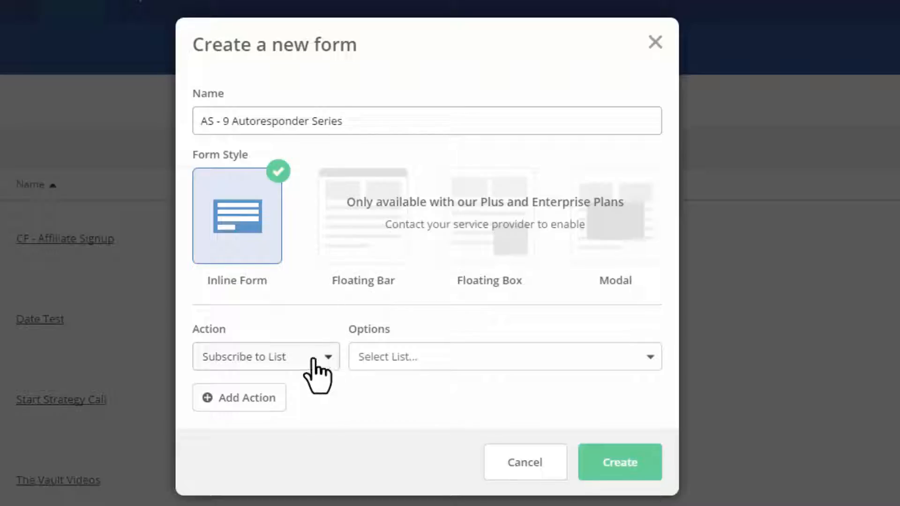
pyautogui.click(298, 358)
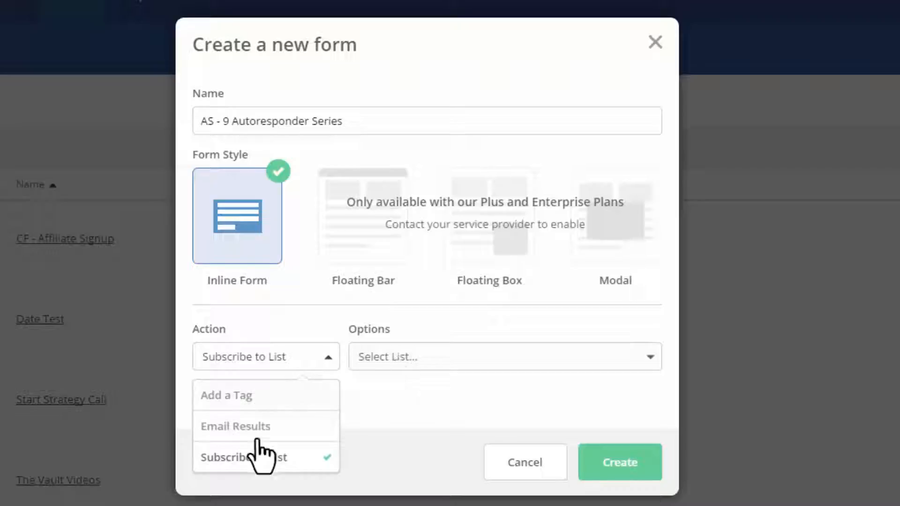
pyautogui.click(256, 461)
pyautogui.click(418, 362)
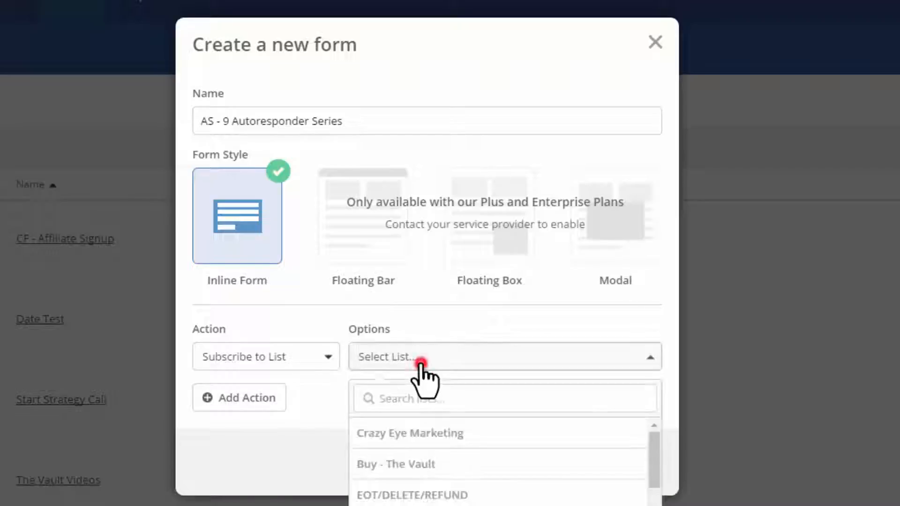
pyautogui.click(438, 435)
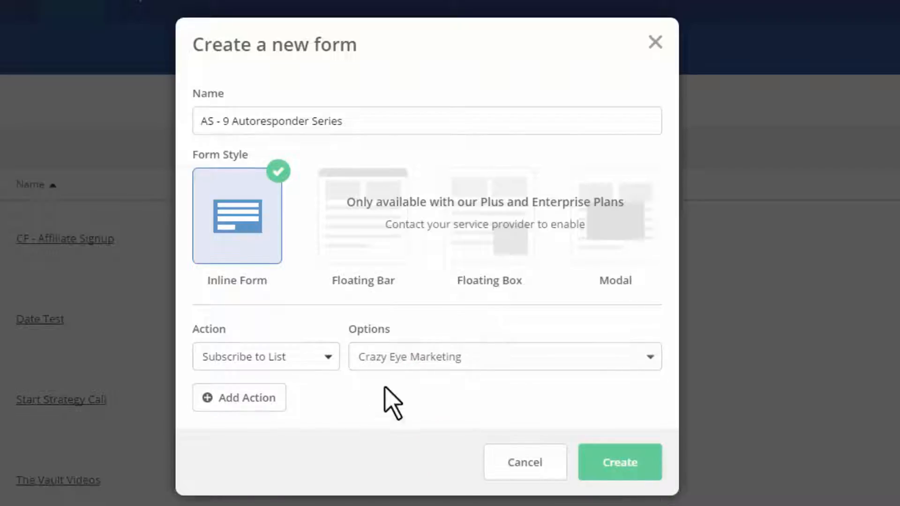
# Add a second action tagging AS - 9 Autoresponder Series, then create the form
pyautogui.click(249, 399)
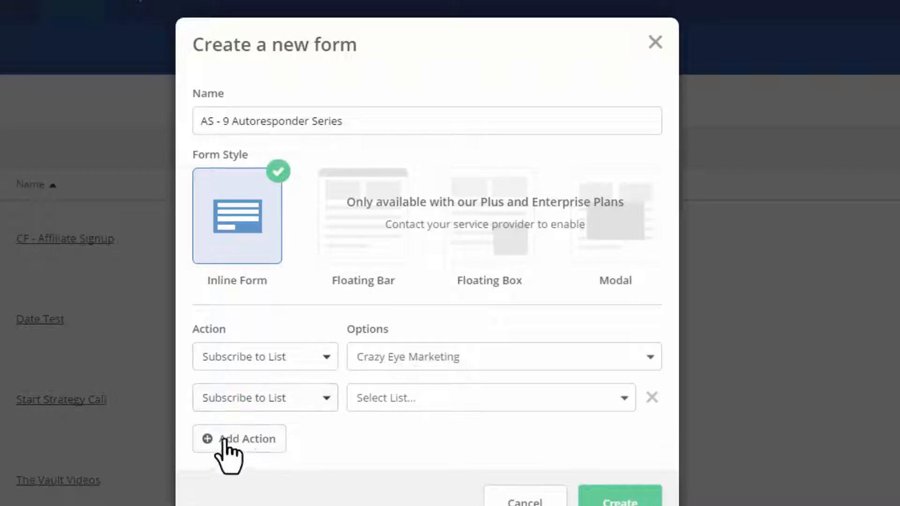
pyautogui.click(304, 398)
pyautogui.click(249, 436)
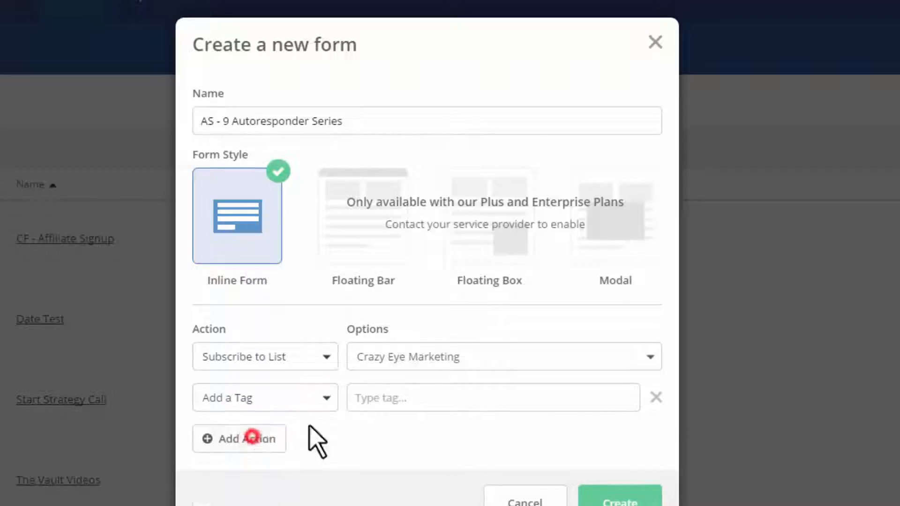
pyautogui.click(428, 399)
pyautogui.hotkey('ctrl', 'v')
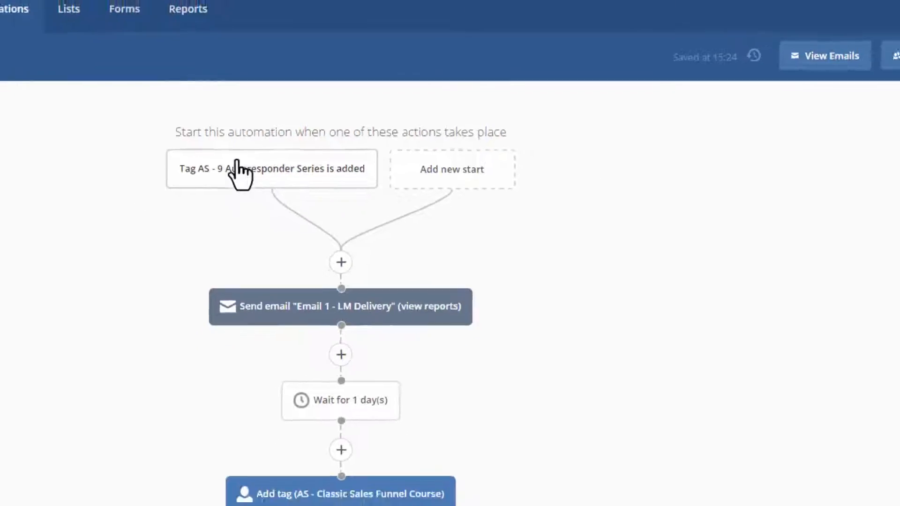
pyautogui.click(220, 7)
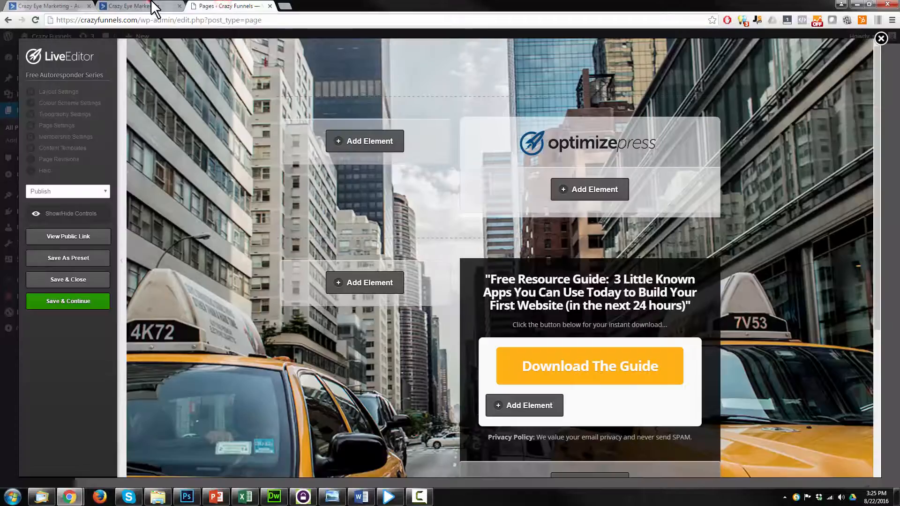
pyautogui.click(155, 7)
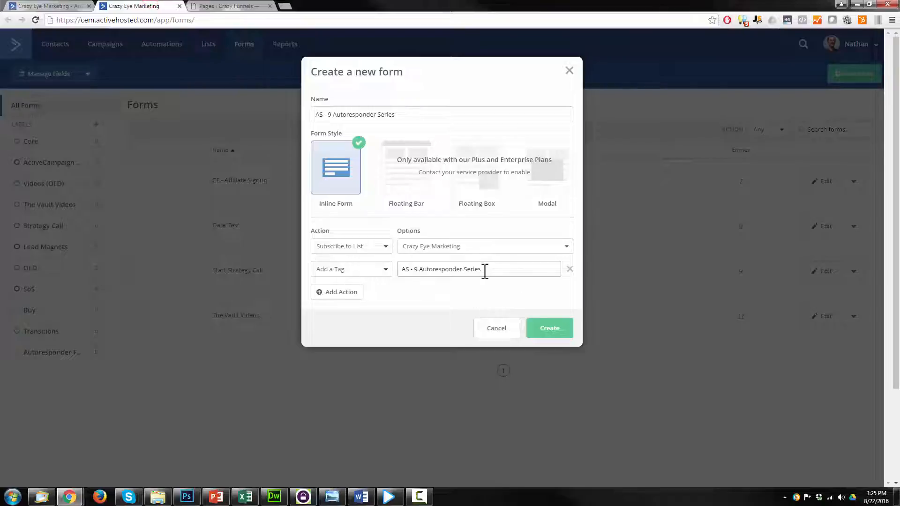
pyautogui.click(555, 334)
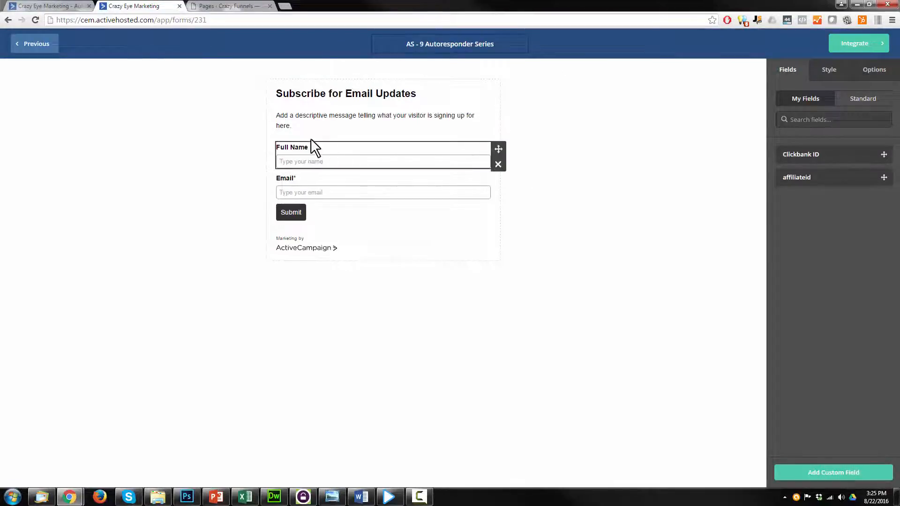
# Delete the Full Name field so only the Email field remains
pyautogui.click(867, 96)
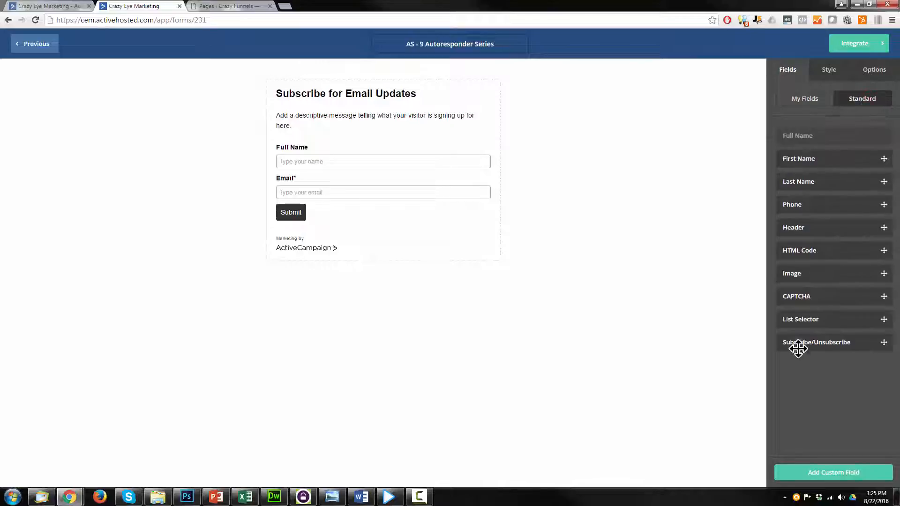
pyautogui.click(808, 99)
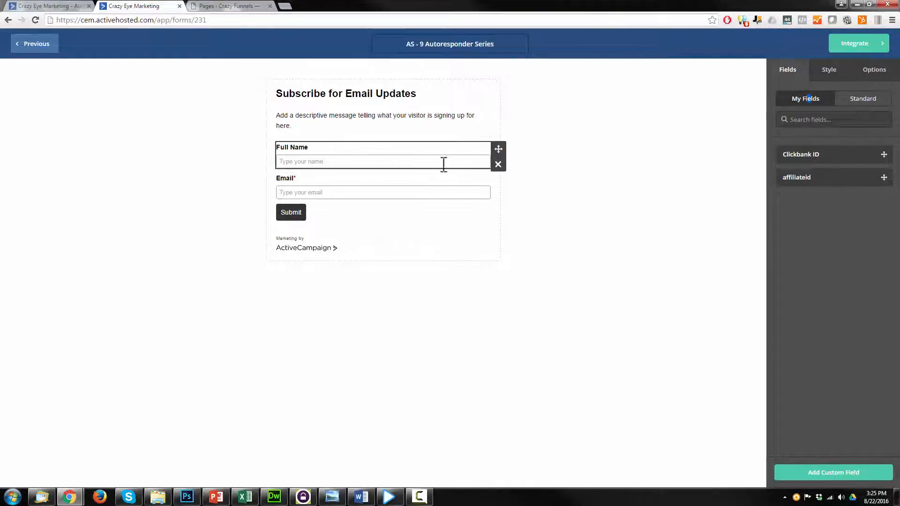
pyautogui.click(498, 165)
pyautogui.click(549, 135)
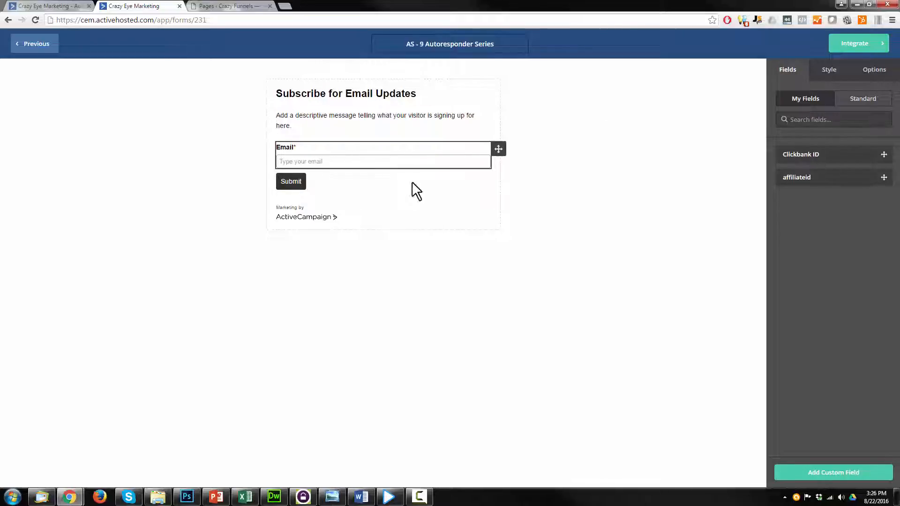
# Switch off the form's AC Branding footer in the Style settings and show Options
pyautogui.click(829, 77)
pyautogui.scroll(-2, 830, 141)
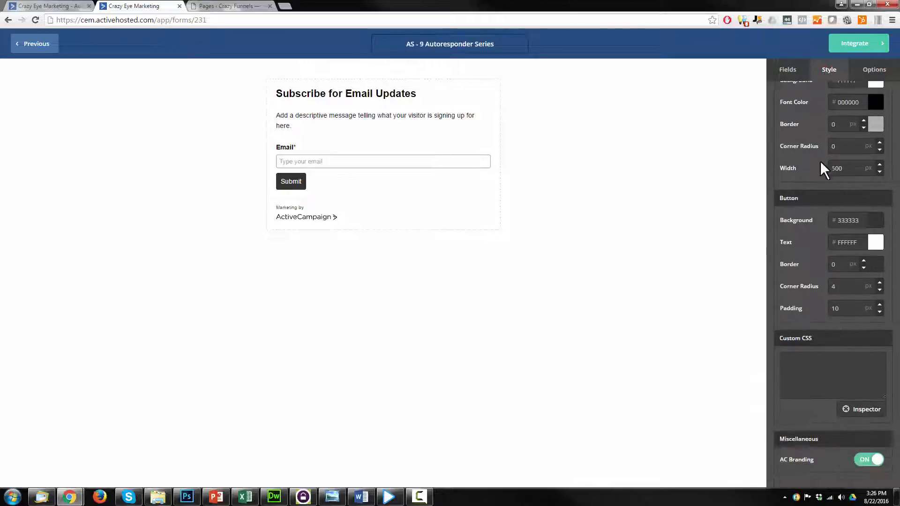
pyautogui.click(872, 461)
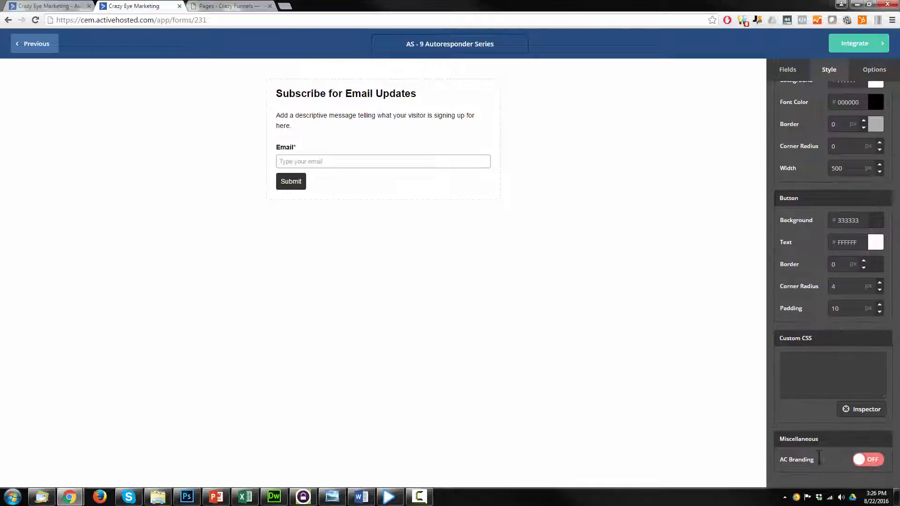
pyautogui.scroll(3, 863, 469)
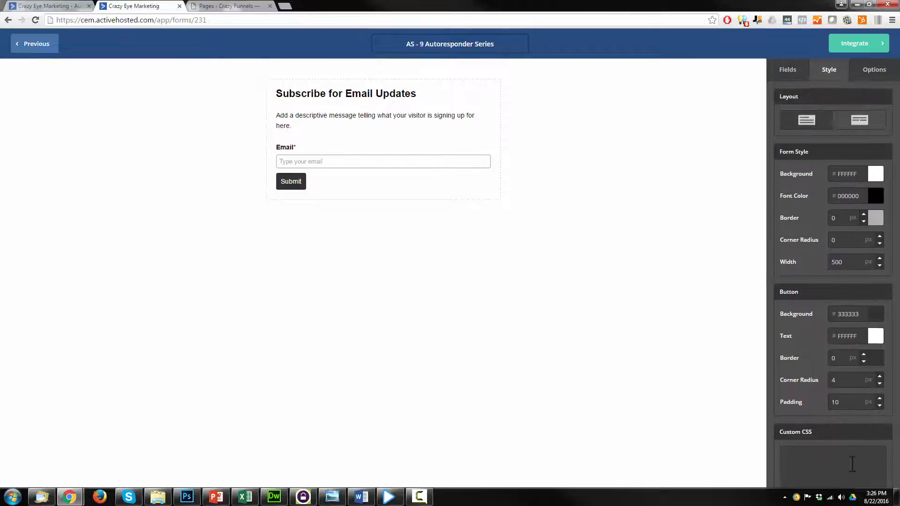
pyautogui.click(874, 70)
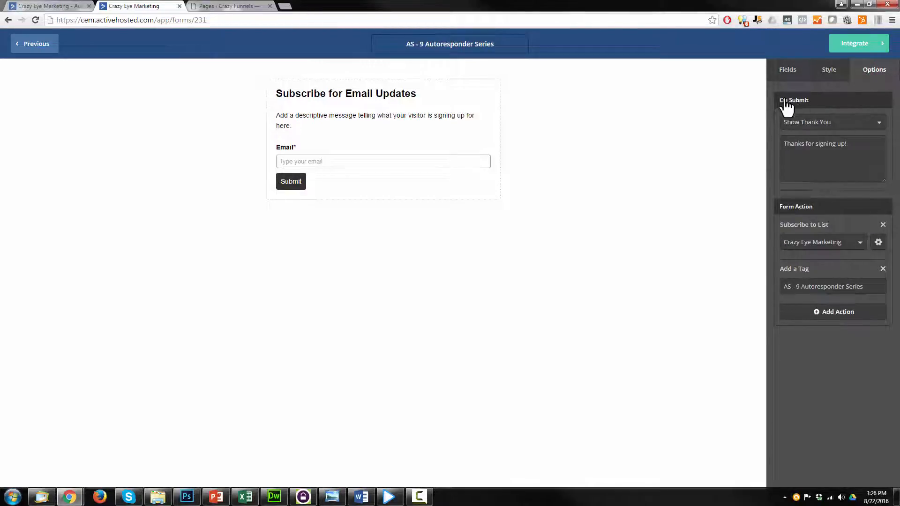
pyautogui.click(808, 123)
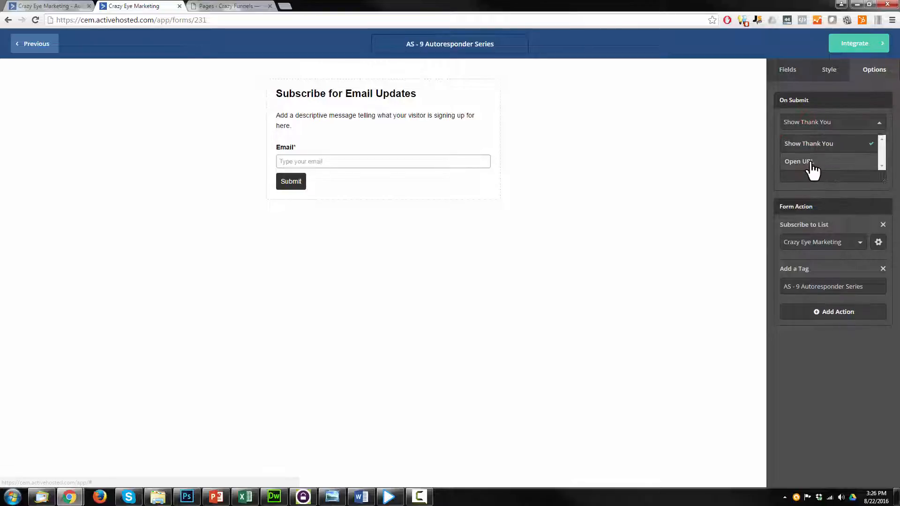
pyautogui.click(813, 164)
pyautogui.click(828, 140)
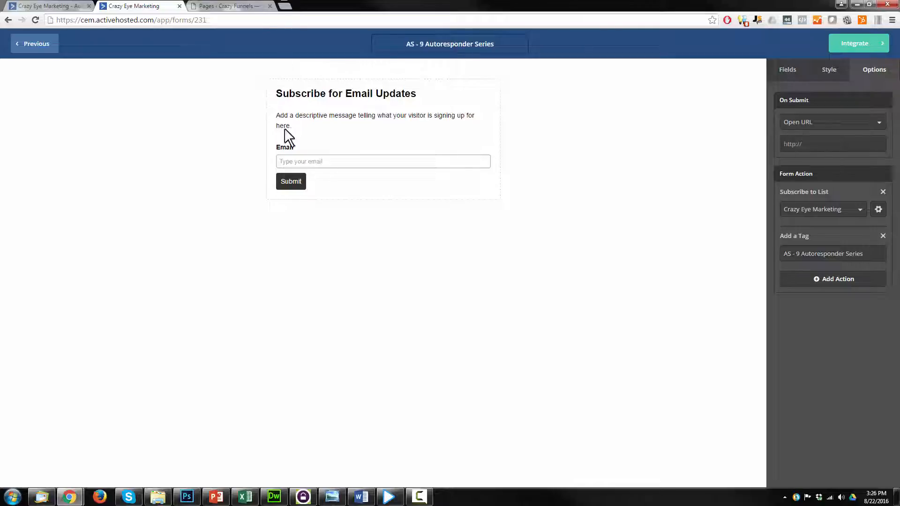
pyautogui.click(216, 496)
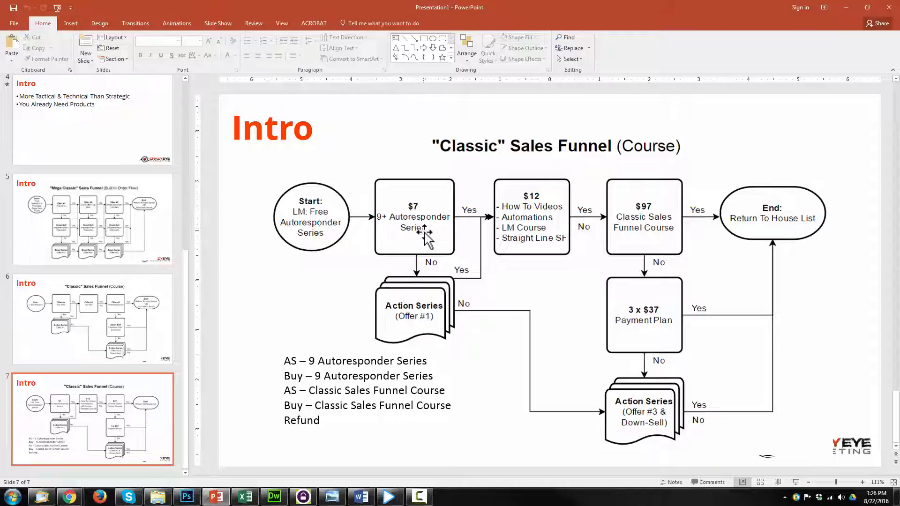
pyautogui.click(845, 8)
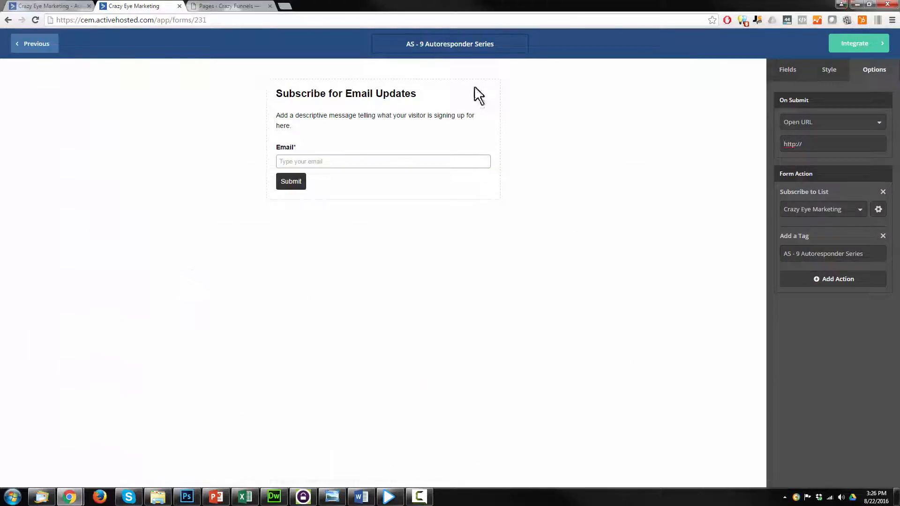
pyautogui.click(219, 8)
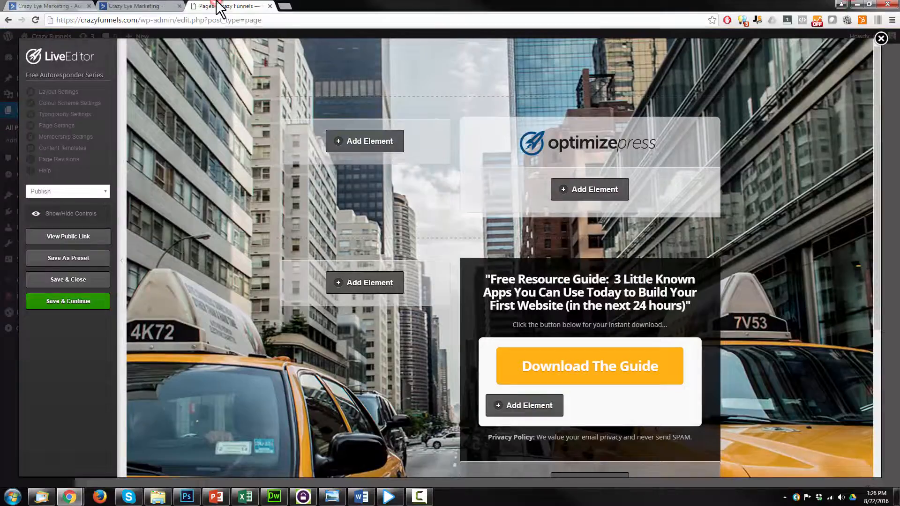
# Leave LiveEditor and copy the 9+ Autoresponder Series page's link from the Pages list
pyautogui.click(881, 38)
pyautogui.click(487, 81)
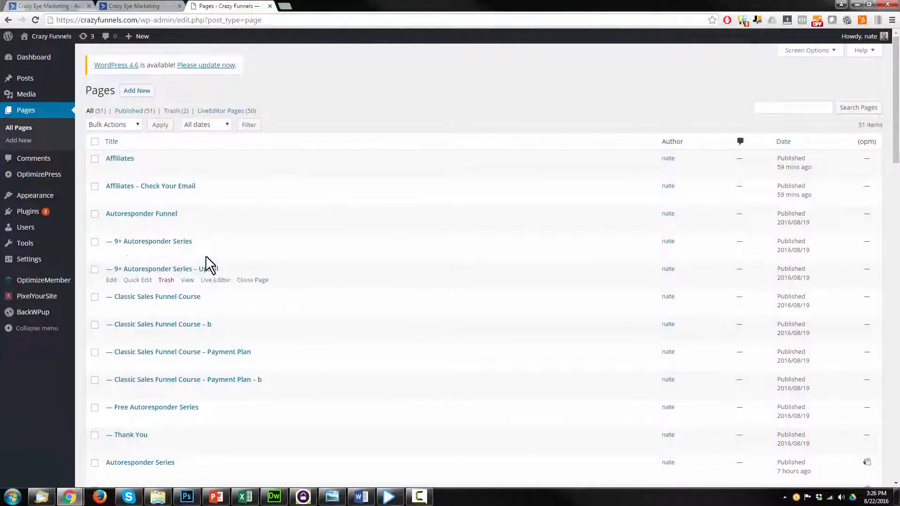
pyautogui.rightClick(188, 254)
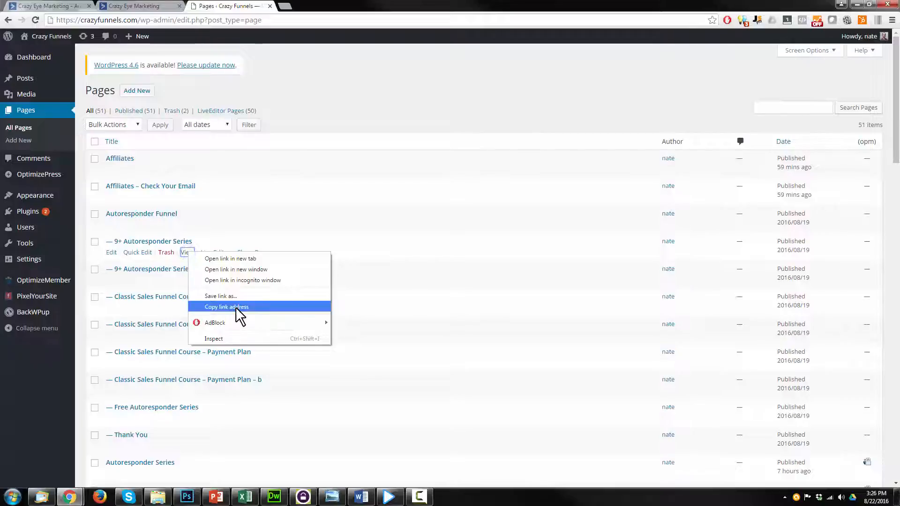
pyautogui.click(237, 306)
pyautogui.click(128, 7)
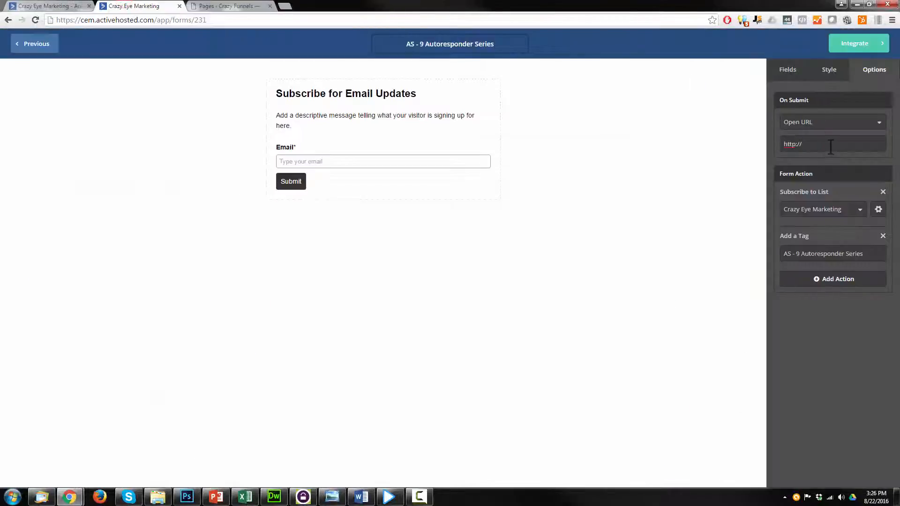
pyautogui.hotkey('ctrl', 'v')
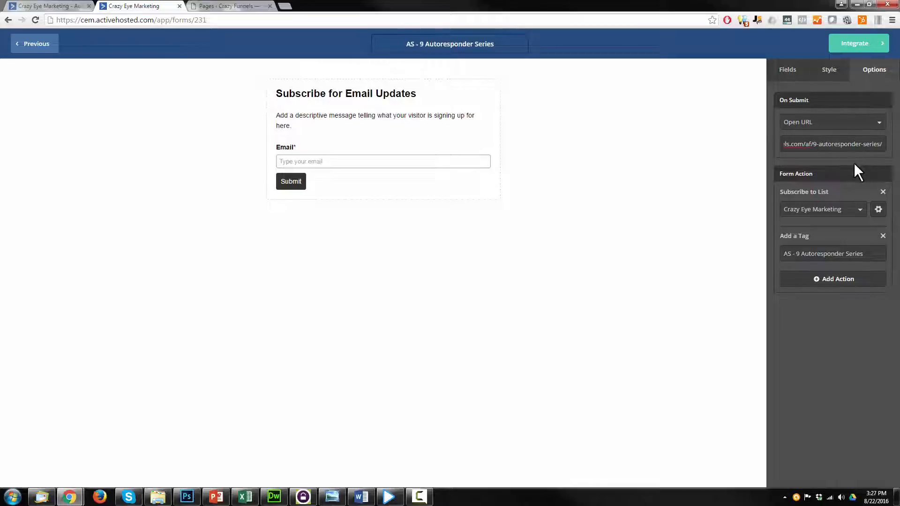
pyautogui.click(862, 43)
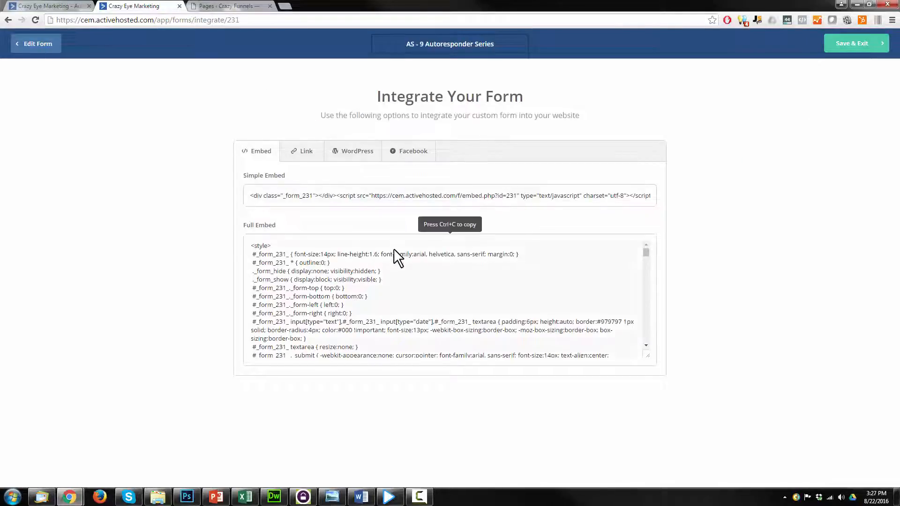
# Select all of the form's Full Embed code on the Integrate page
pyautogui.click(407, 287)
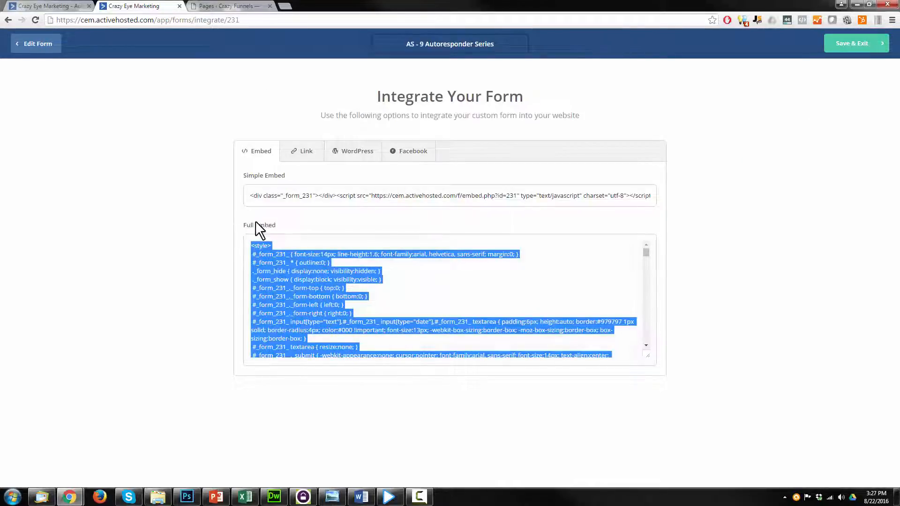
pyautogui.click(385, 307)
pyautogui.click(13, 497)
# Paste the full embed code into a new Notepad document and place the caret after </form>
pyautogui.click(27, 258)
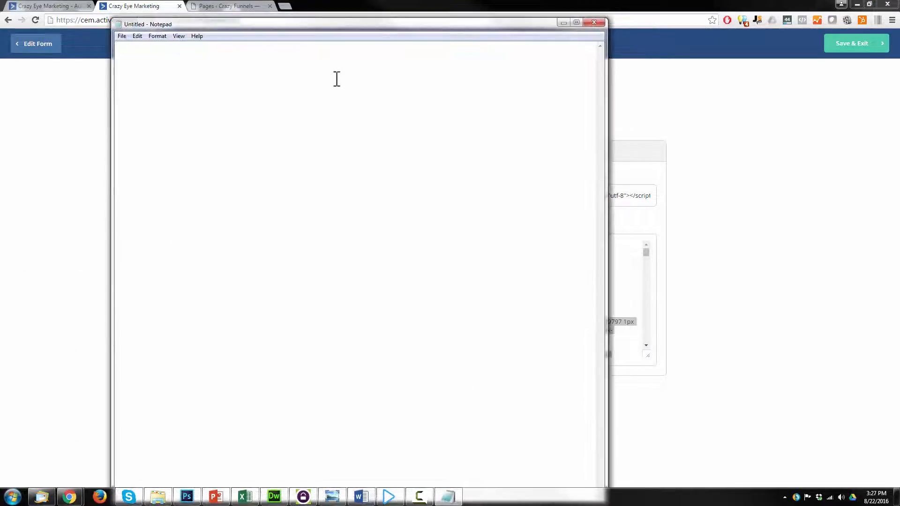
pyautogui.hotkey('ctrl', 'v')
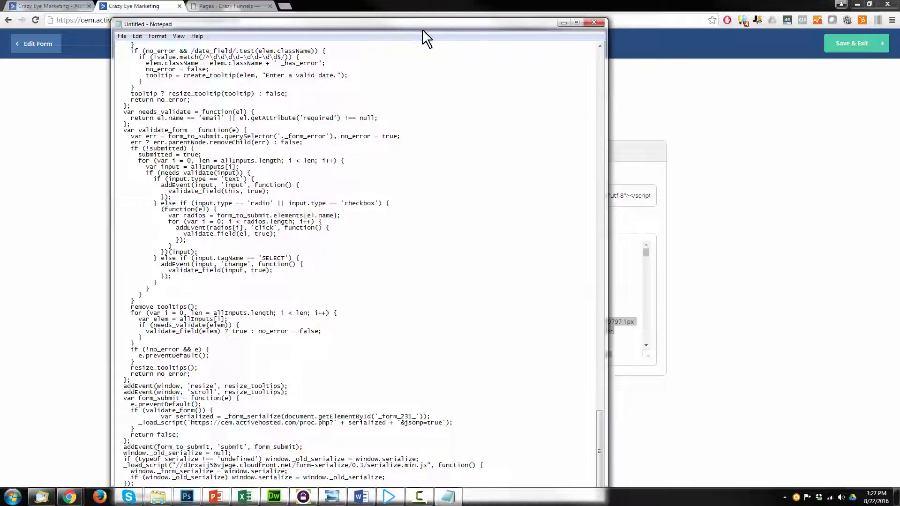
pyautogui.moveTo(423, 29); pyautogui.dragTo(505, 10)
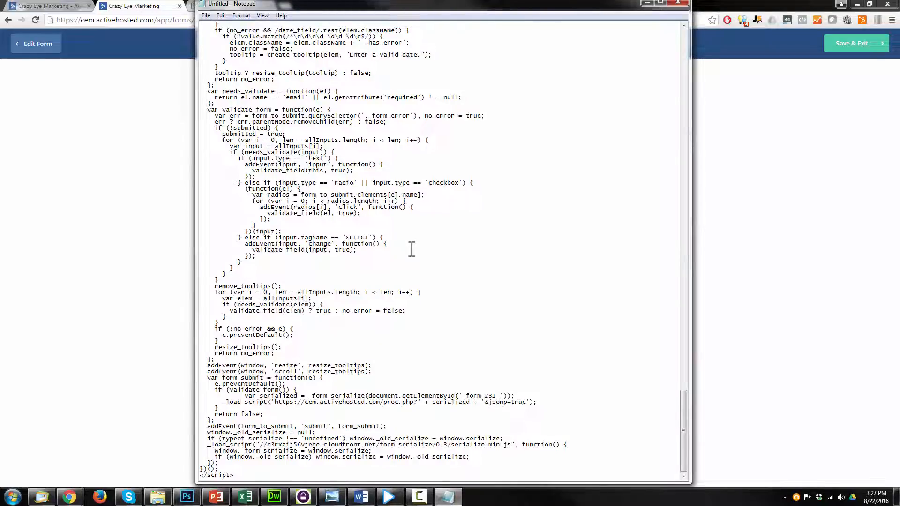
pyautogui.scroll(20, 466, 245)
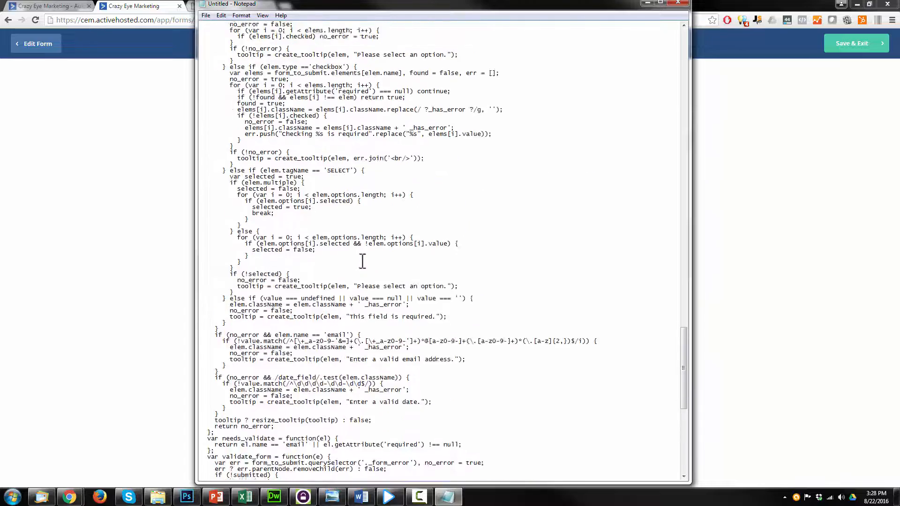
pyautogui.scroll(15, 368, 268)
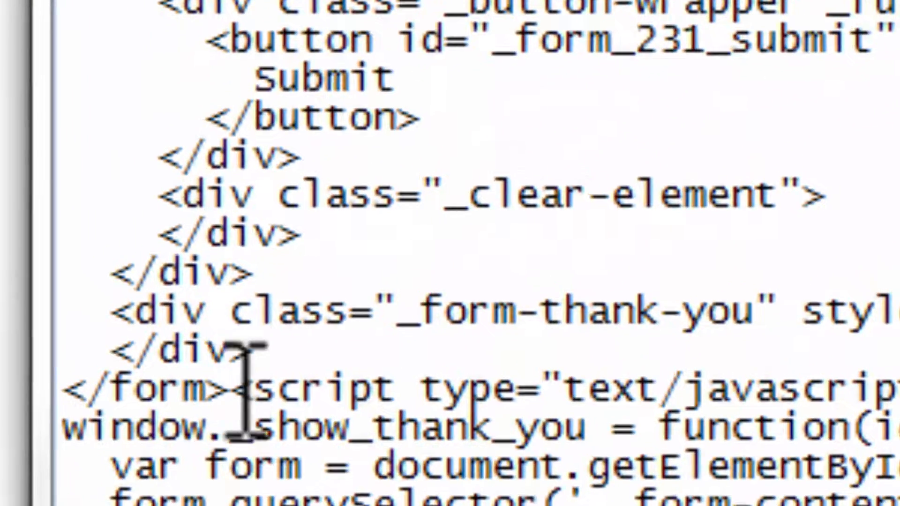
pyautogui.moveTo(228, 304); pyautogui.dragTo(133, 305)
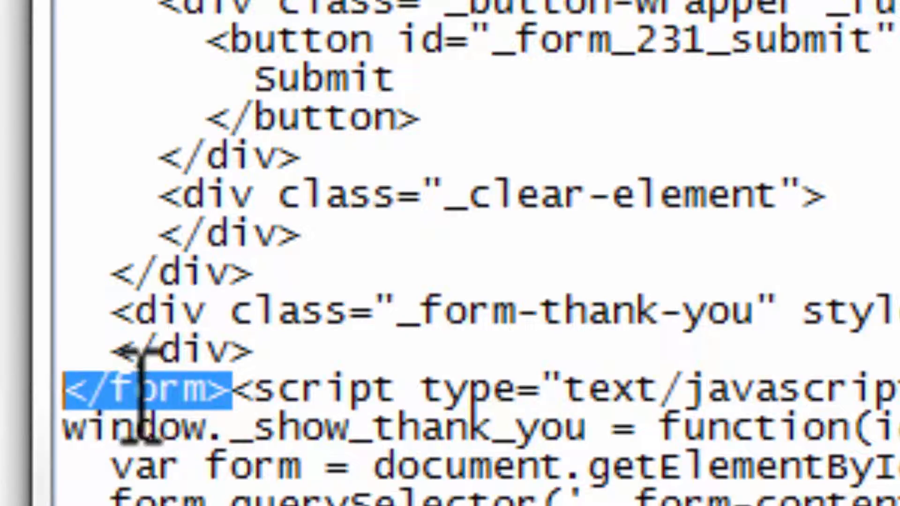
pyautogui.click(233, 390)
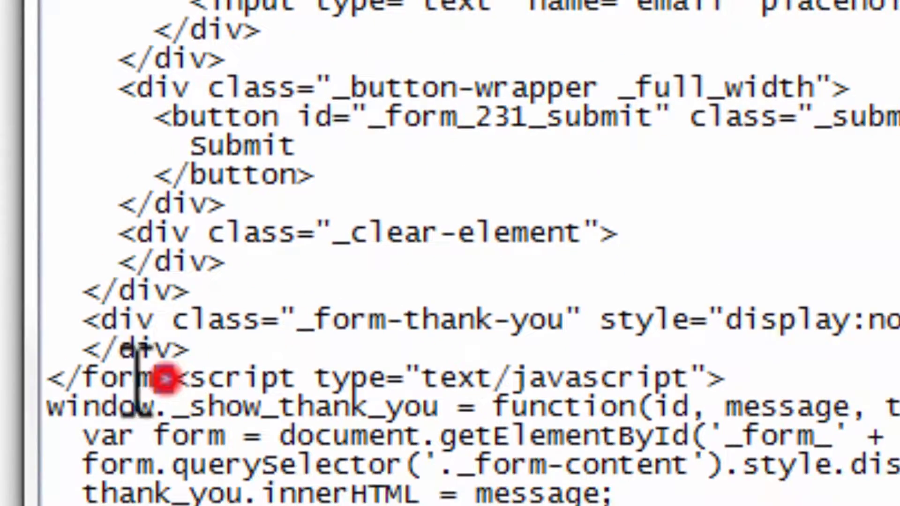
# Copy just the HTML from <form method="POST"> through </form>, then minimize Notepad
pyautogui.moveTo(165, 379); pyautogui.dragTo(48, 49)
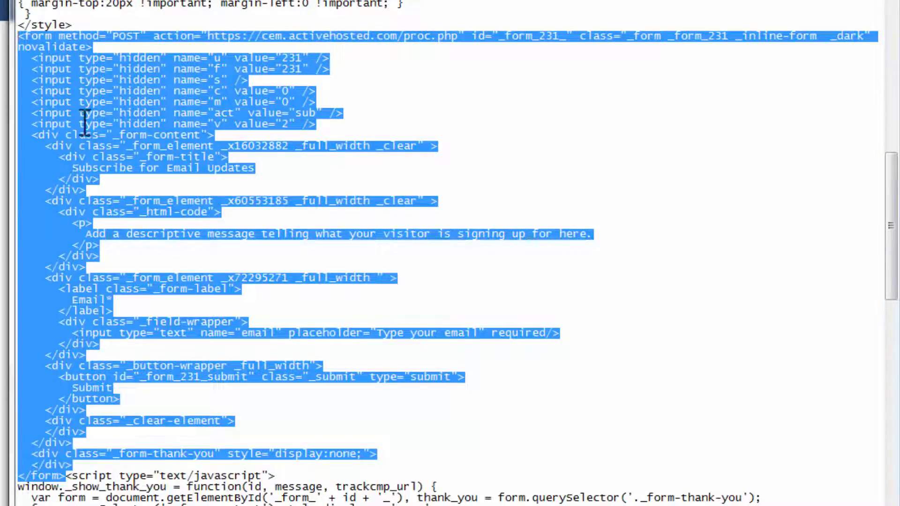
pyautogui.scroll(6, 277, 272)
pyautogui.scroll(15, 277, 272)
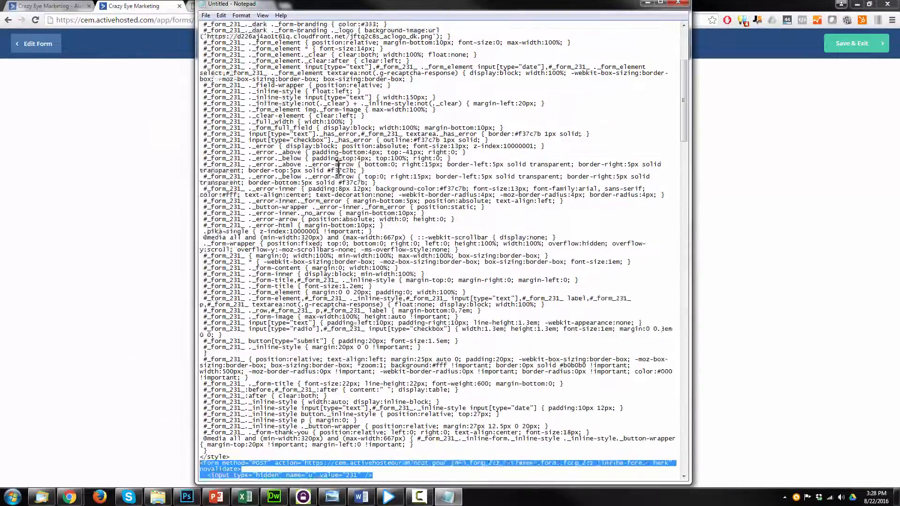
pyautogui.scroll(-20, 338, 167)
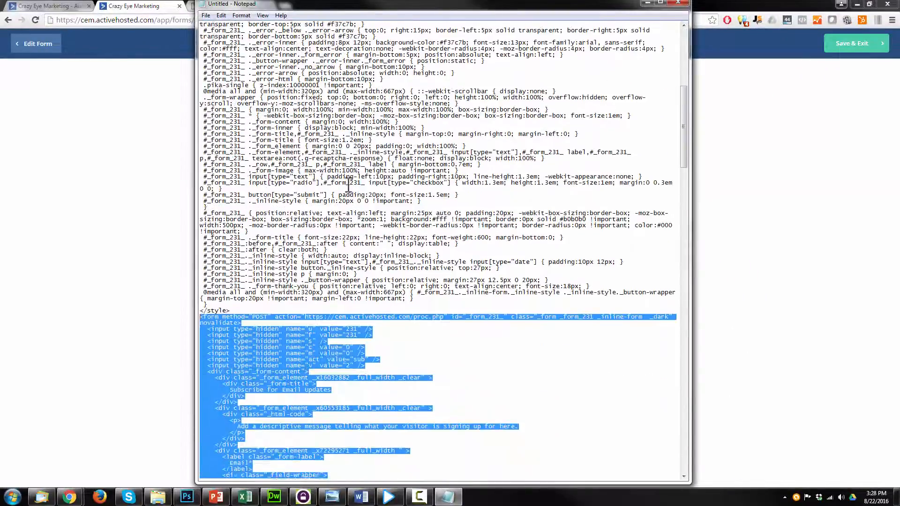
pyautogui.scroll(-20, 328, 261)
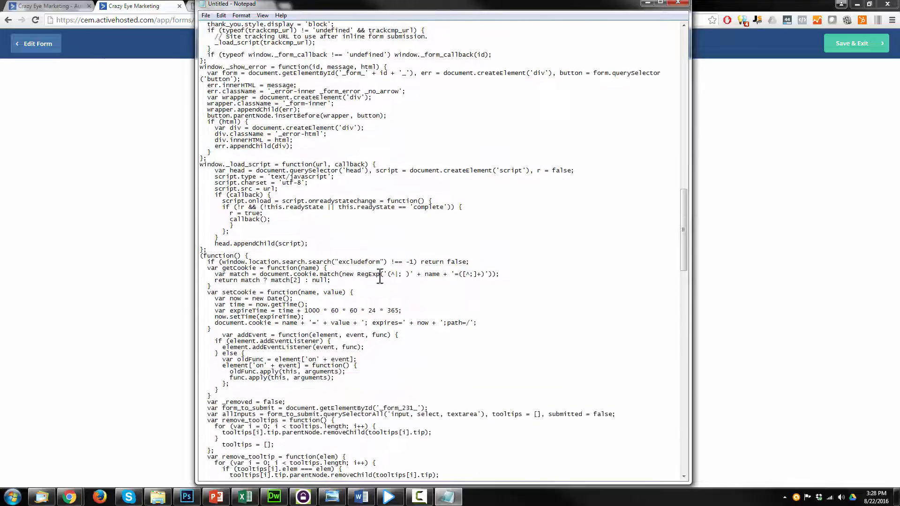
pyautogui.scroll(-17, 388, 252)
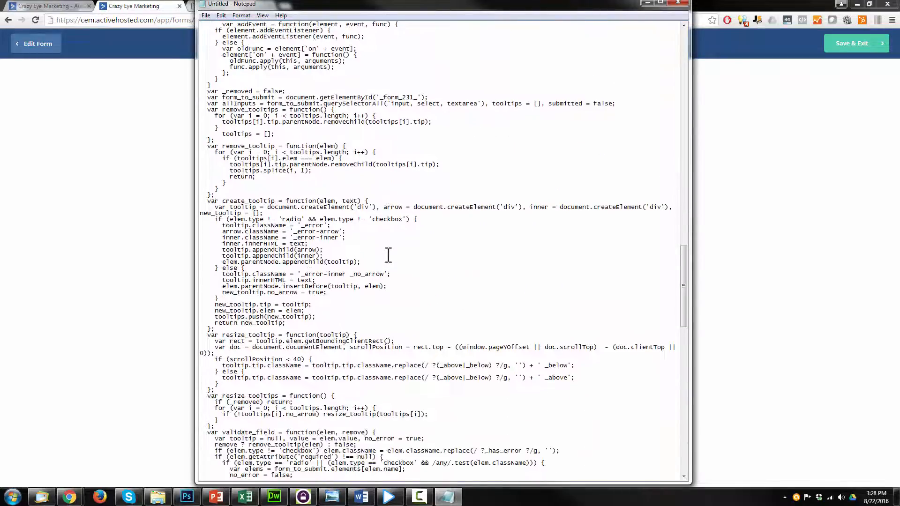
pyautogui.scroll(-10, 389, 260)
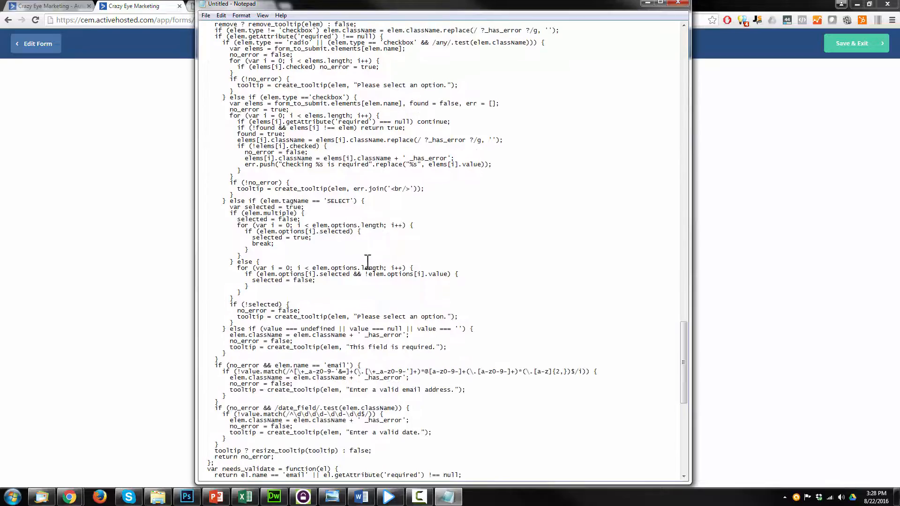
pyautogui.scroll(20, 375, 263)
pyautogui.scroll(20, 359, 266)
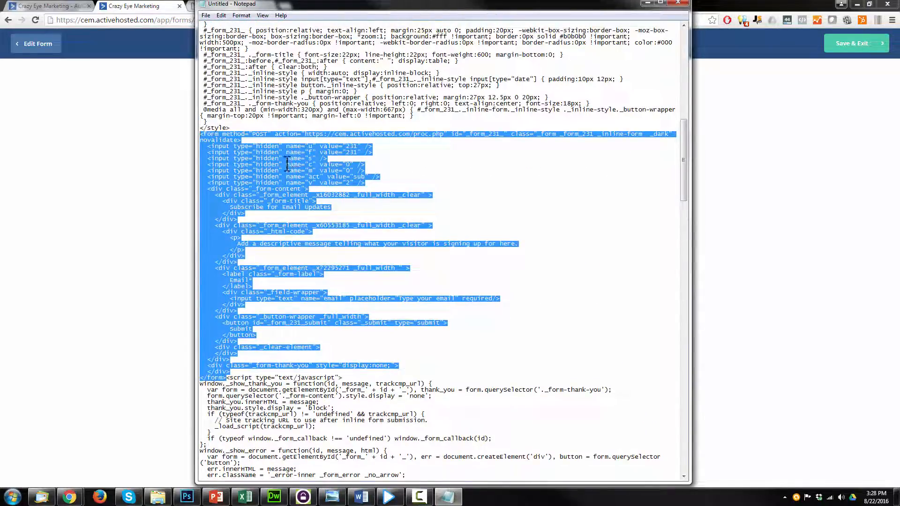
pyautogui.rightClick(286, 161)
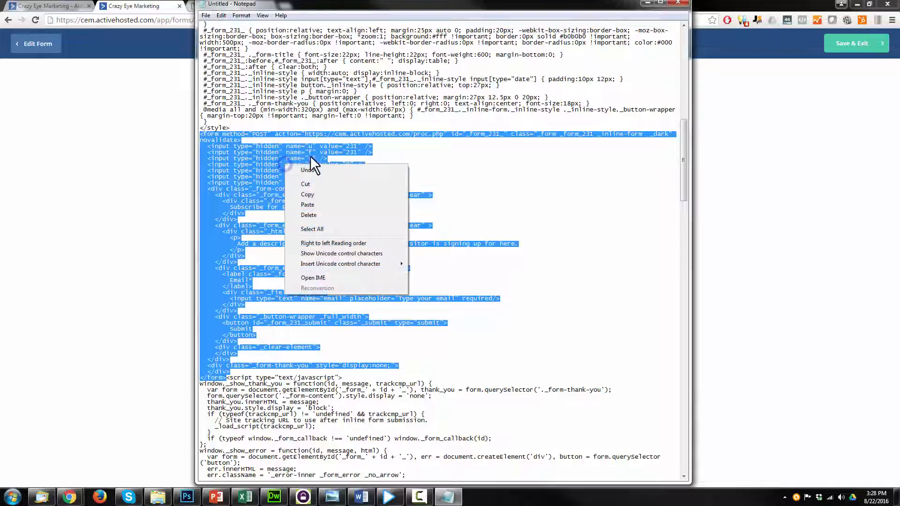
pyautogui.click(324, 197)
pyautogui.click(647, 3)
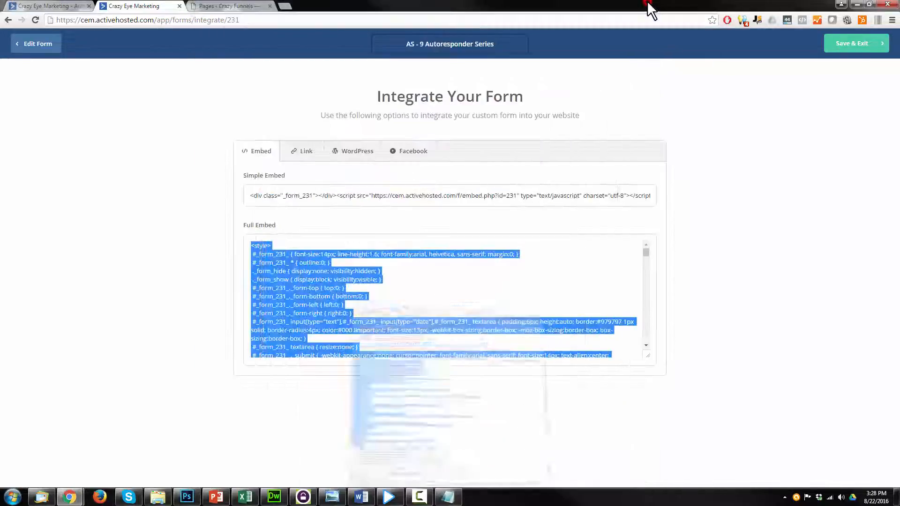
# Open the Free Autoresponder Series page in LiveEditor from the WordPress Pages list
pyautogui.click(212, 7)
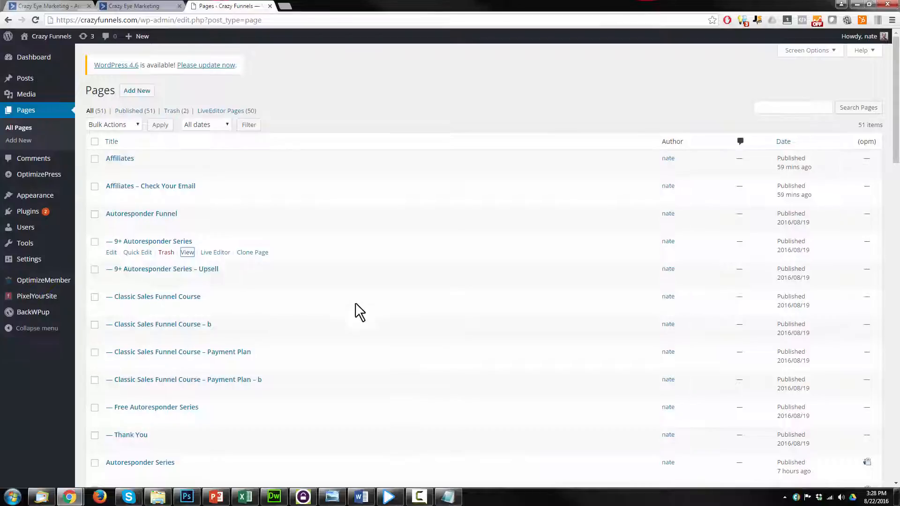
pyautogui.scroll(-2, 336, 292)
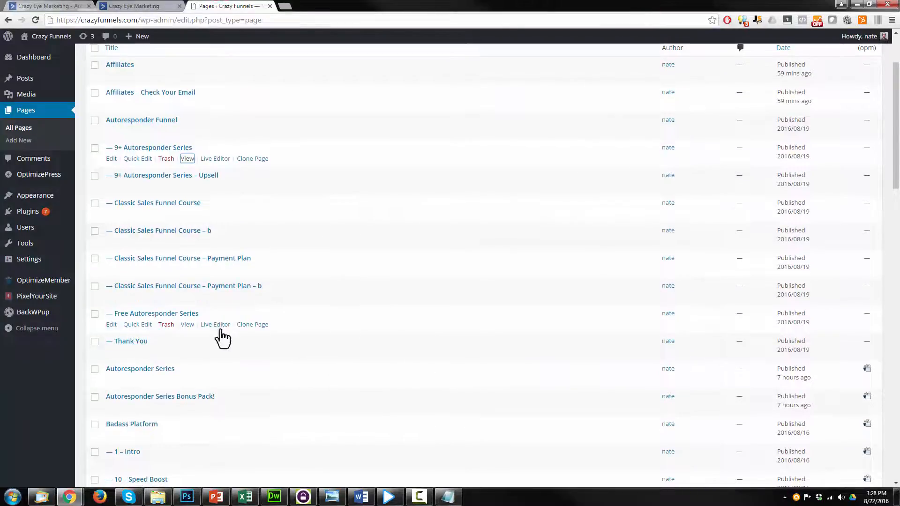
pyautogui.click(215, 325)
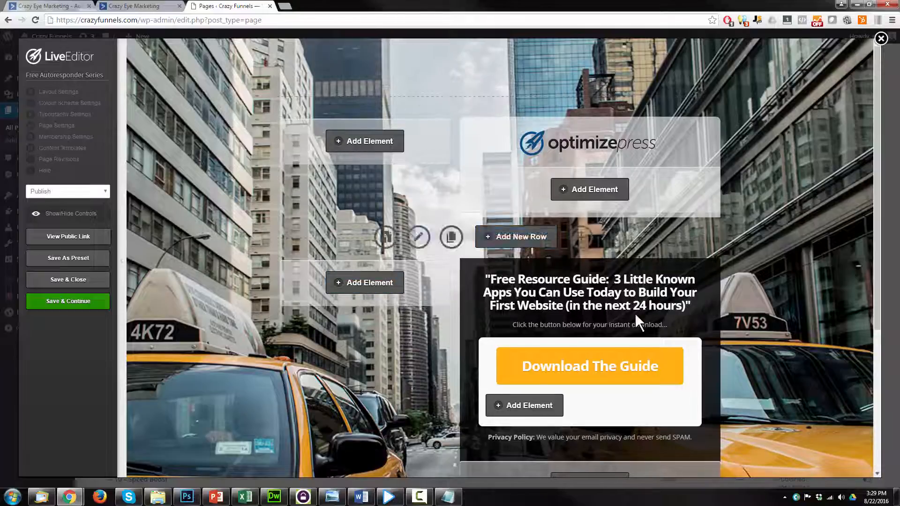
pyautogui.scroll(-2, 635, 313)
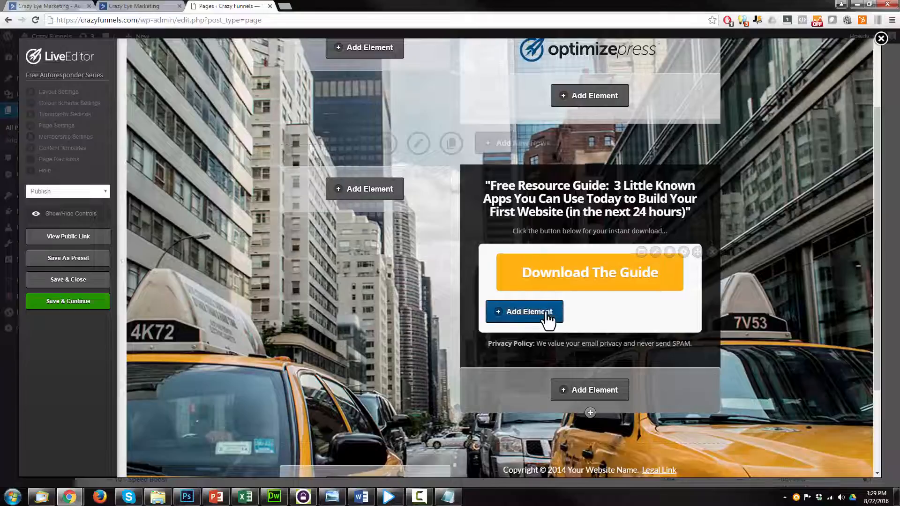
# Set the download box's opt-in element Integration Type to Custom form
pyautogui.click(657, 253)
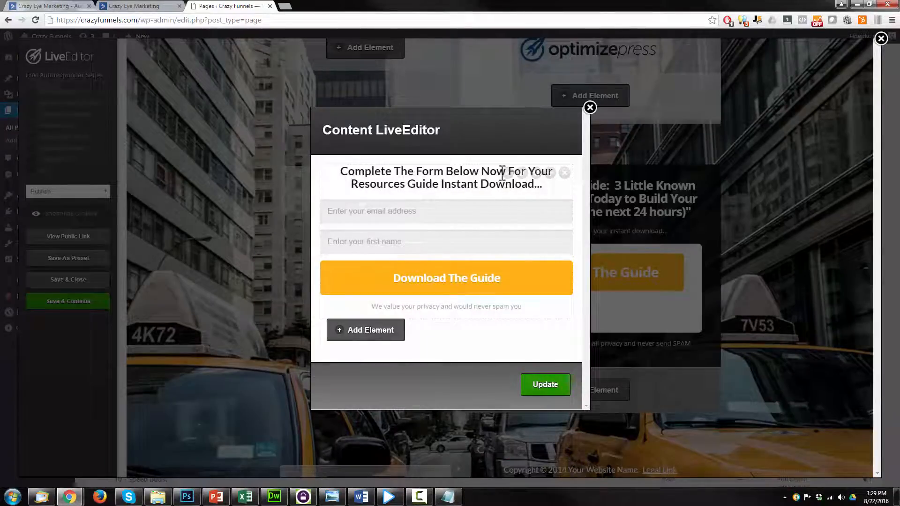
pyautogui.click(507, 173)
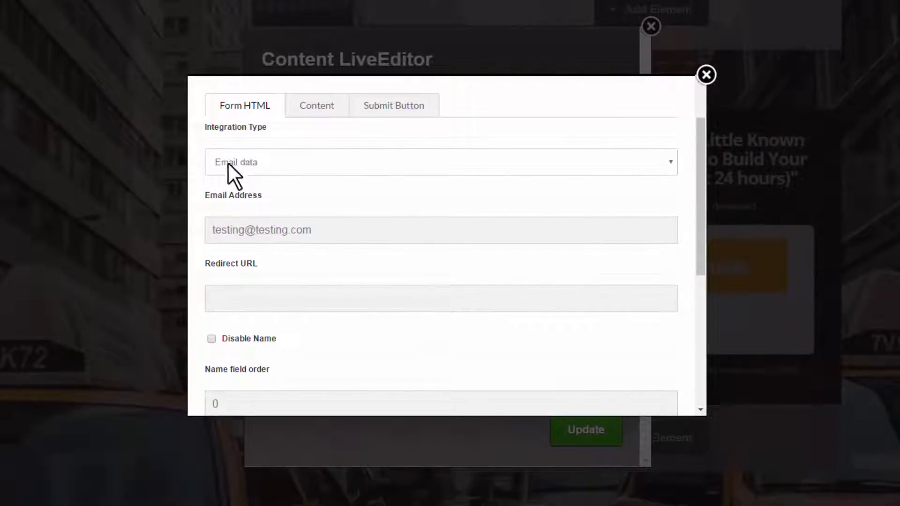
pyautogui.click(262, 167)
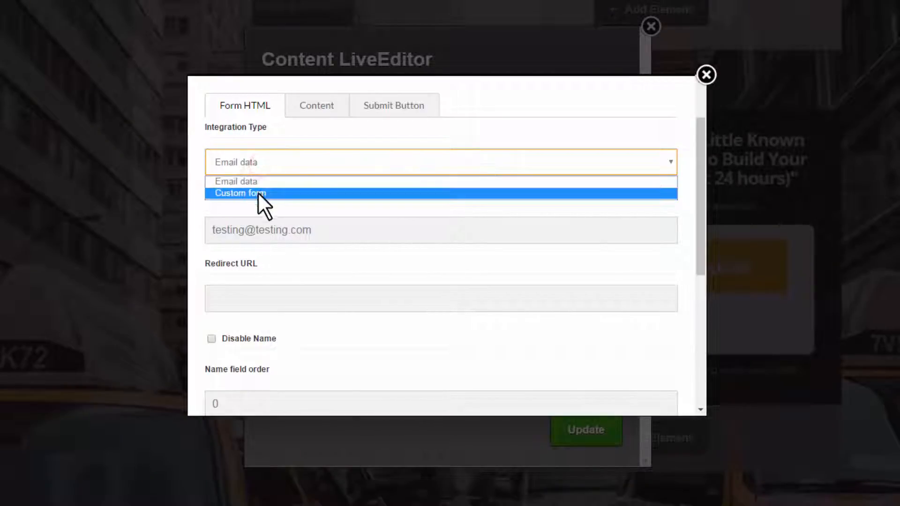
pyautogui.click(258, 192)
# Paste the ActiveCampaign form HTML into Form HTML and insert the custom opt-in form
pyautogui.click(276, 233)
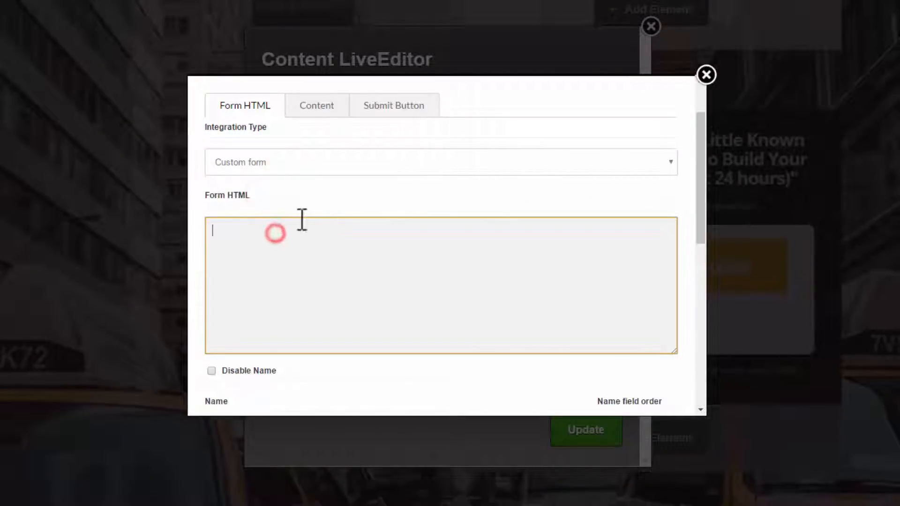
pyautogui.hotkey('ctrl', 'v')
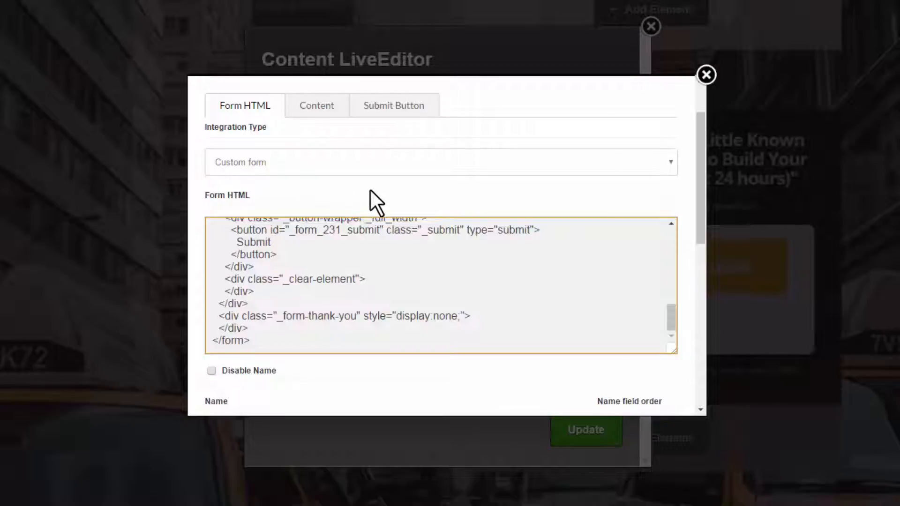
pyautogui.moveTo(670, 320)
pyautogui.mouseDown()
pyautogui.moveTo(674, 232)
pyautogui.moveTo(668, 335)
pyautogui.mouseUp()
pyautogui.click(685, 313)
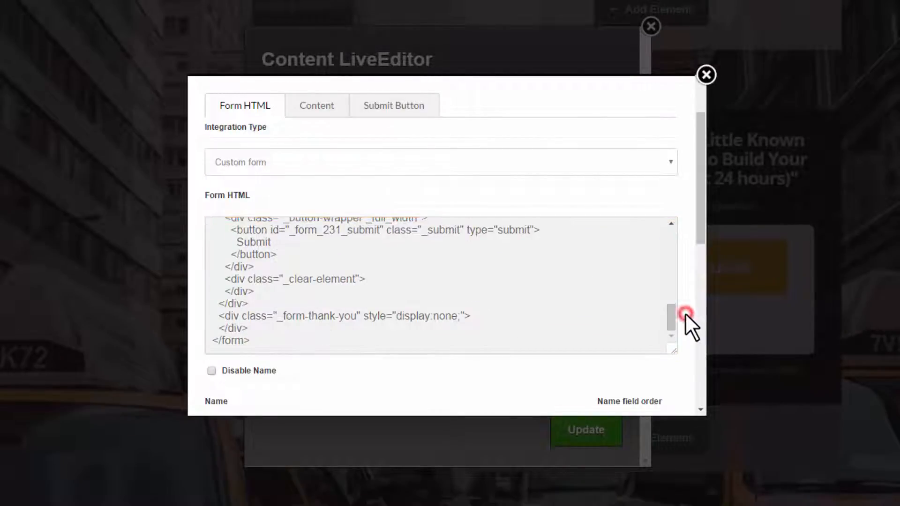
pyautogui.scroll(-5, 686, 312)
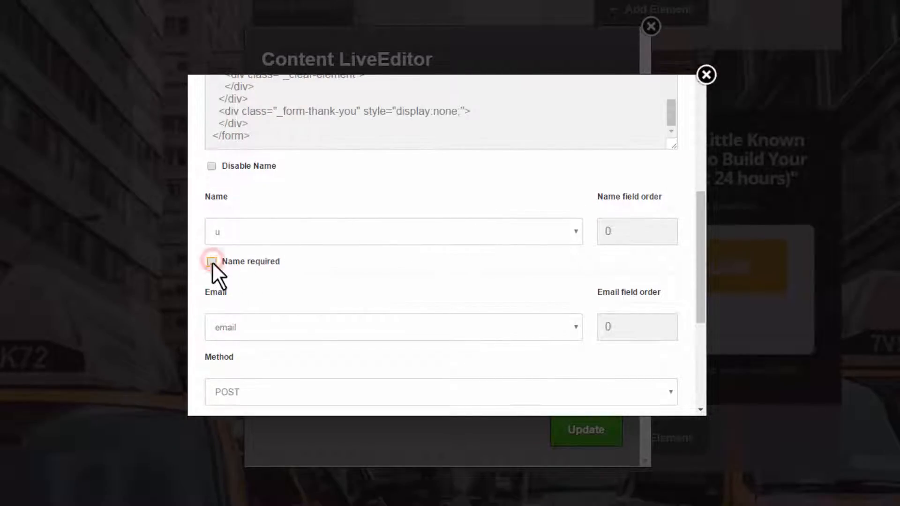
pyautogui.scroll(-2, 285, 261)
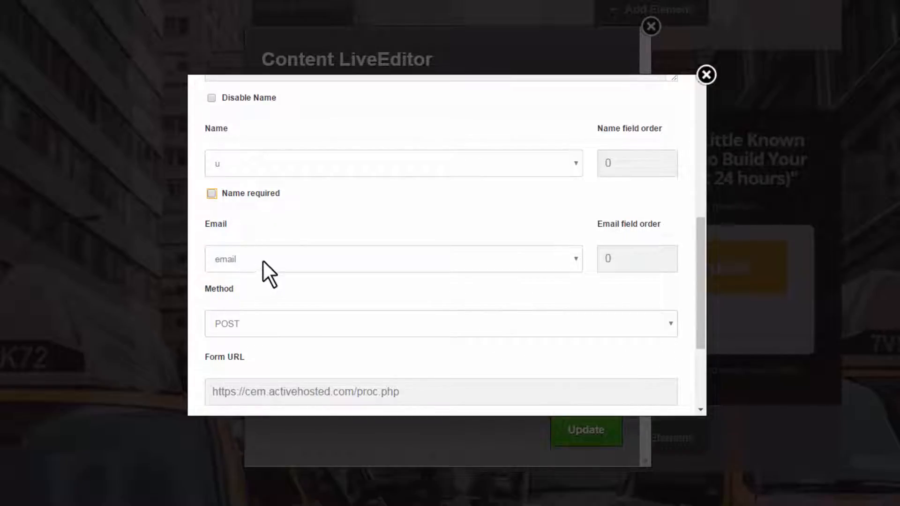
pyautogui.scroll(-3, 335, 260)
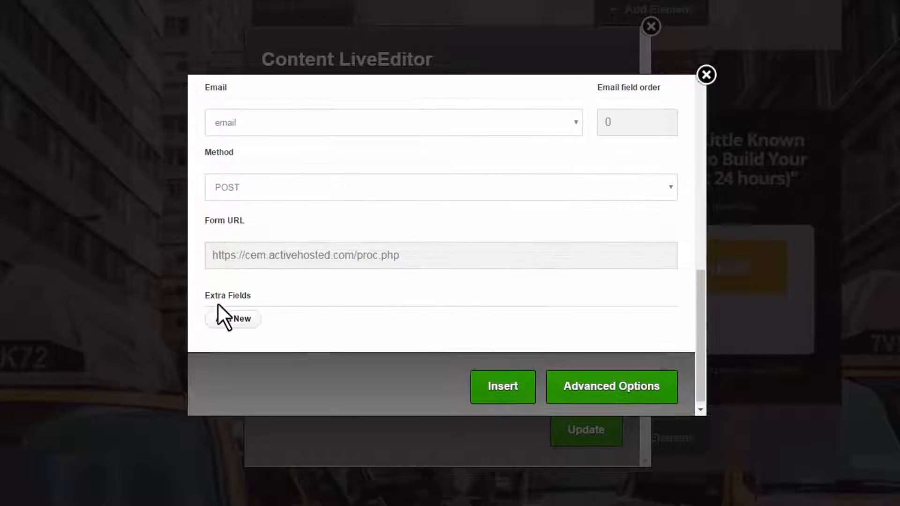
pyautogui.scroll(6, 536, 335)
pyautogui.scroll(-6, 536, 330)
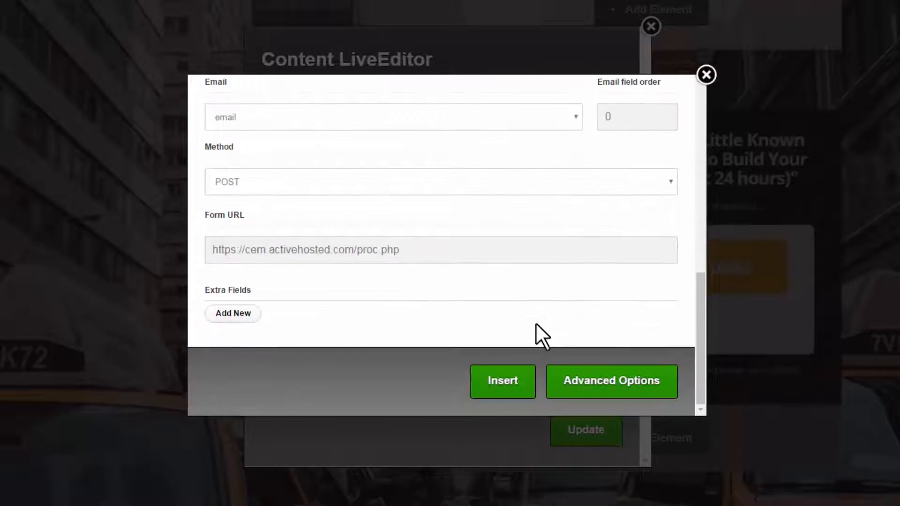
pyautogui.click(505, 382)
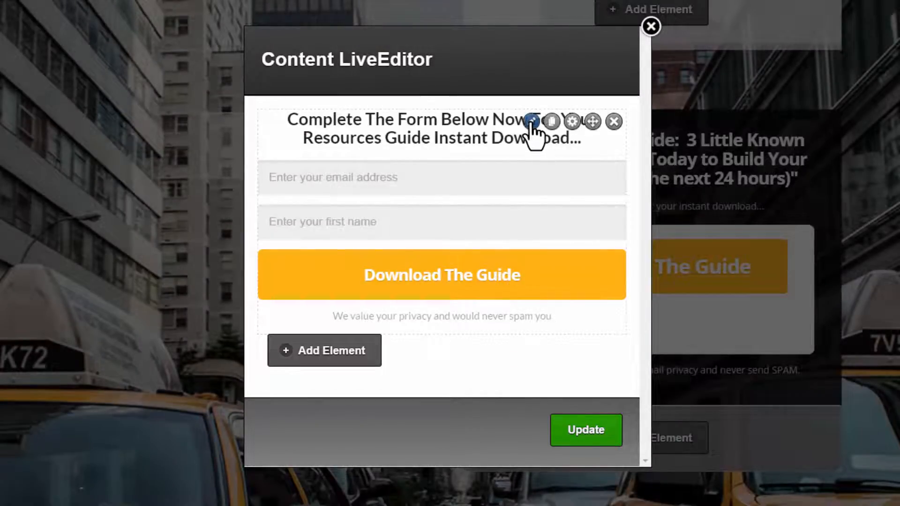
# Tick Disable Name in the optin element so the form shows only the email field, then insert and update
pyautogui.click(531, 121)
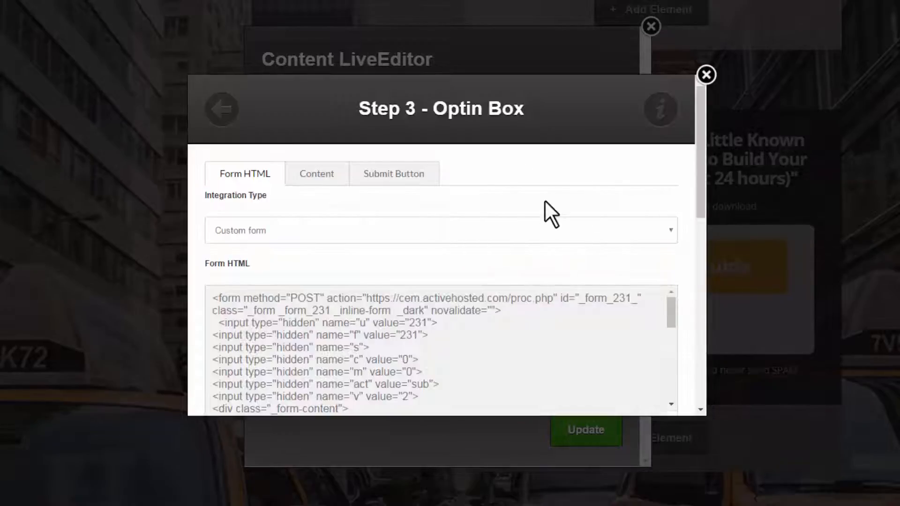
pyautogui.scroll(-6, 683, 235)
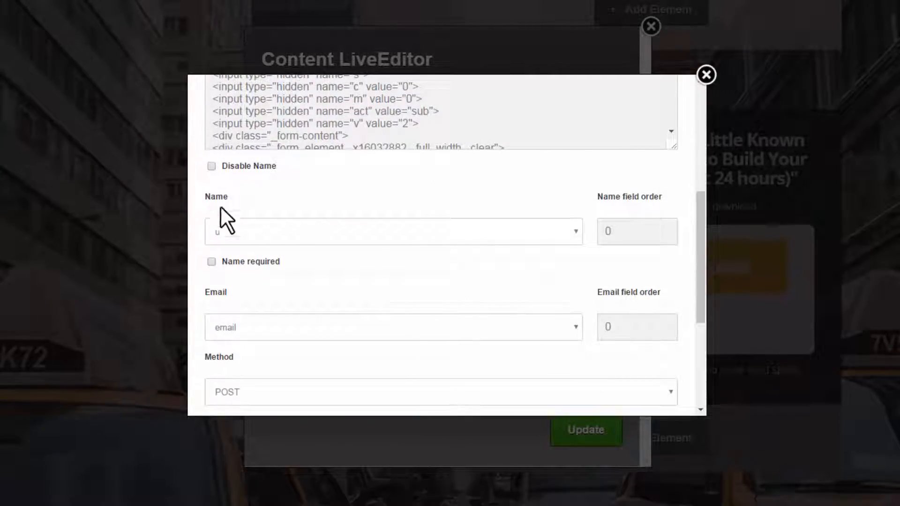
pyautogui.click(211, 166)
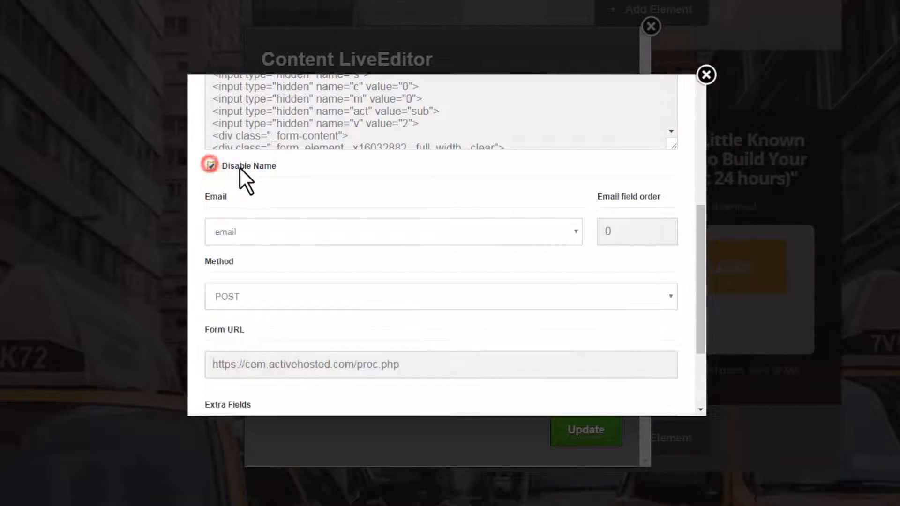
pyautogui.scroll(-2, 496, 186)
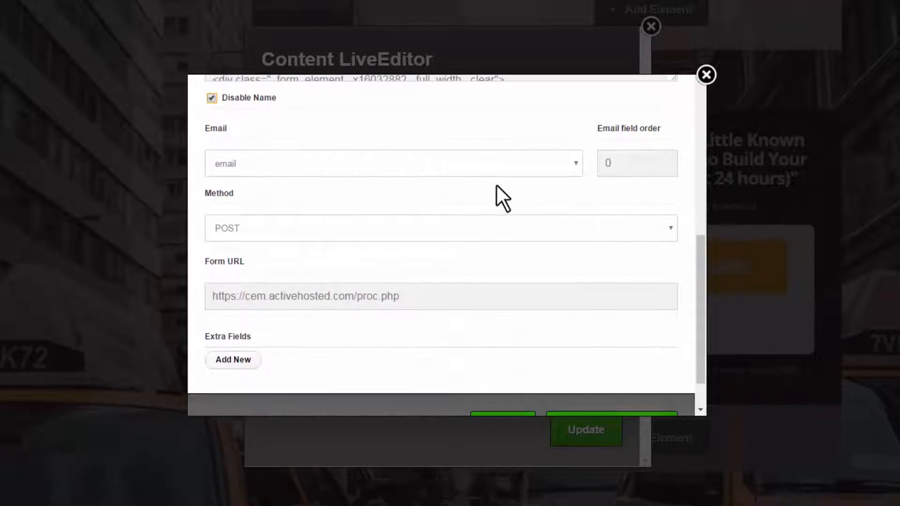
pyautogui.scroll(-2, 409, 194)
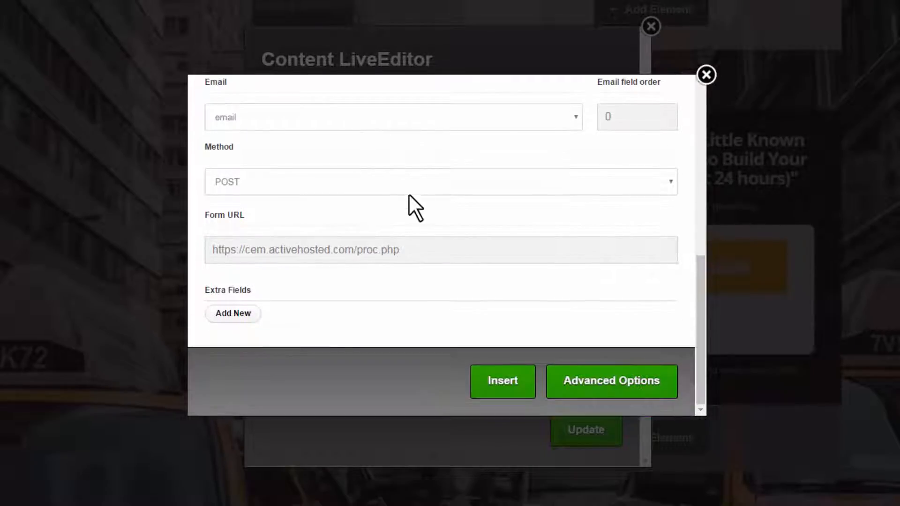
pyautogui.click(498, 379)
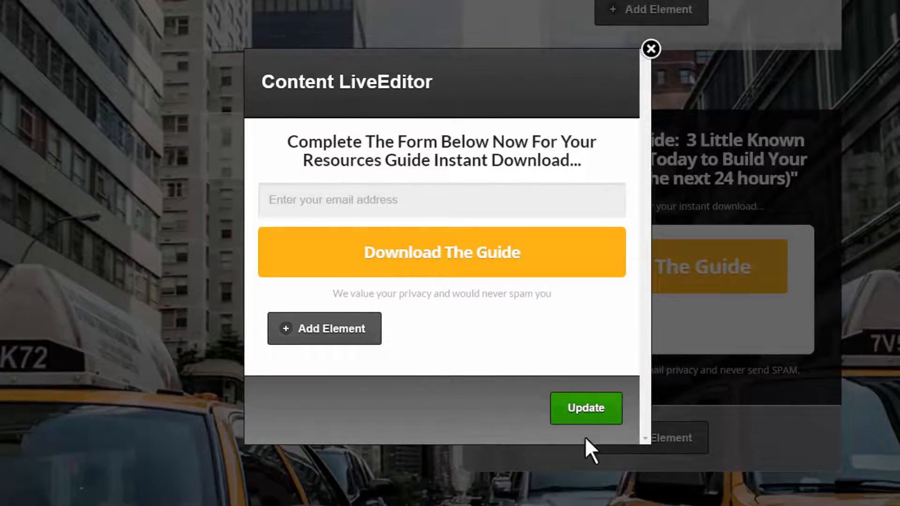
pyautogui.click(586, 409)
# Save the Free Autoresponder Series page and open its public link in a new tab
pyautogui.scroll(3, 553, 173)
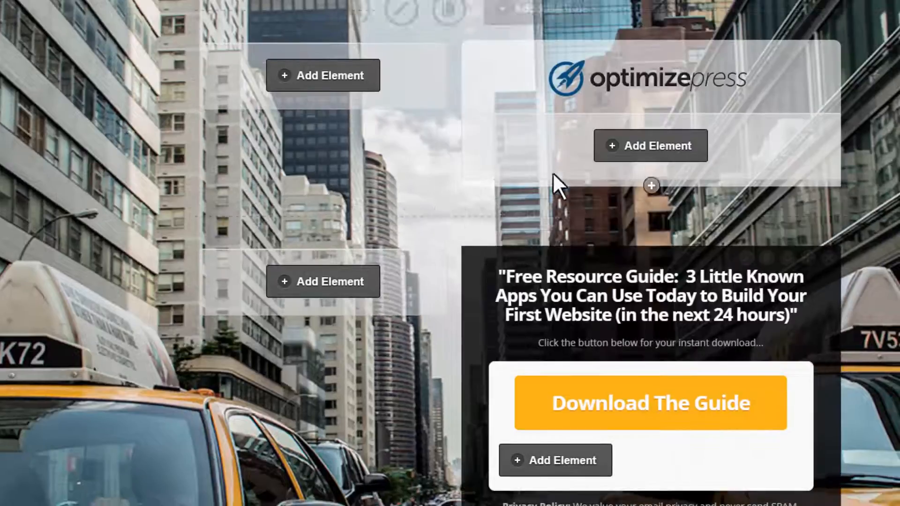
pyautogui.scroll(-3, 569, 171)
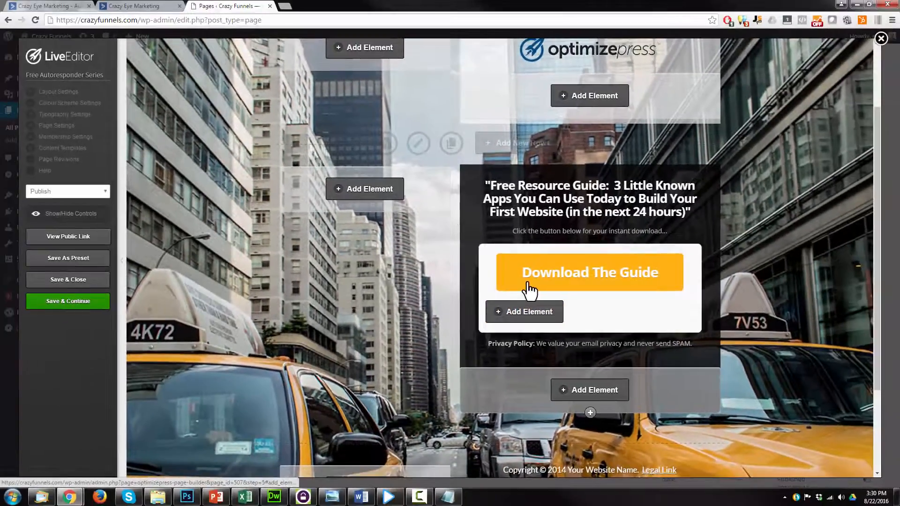
pyautogui.click(71, 301)
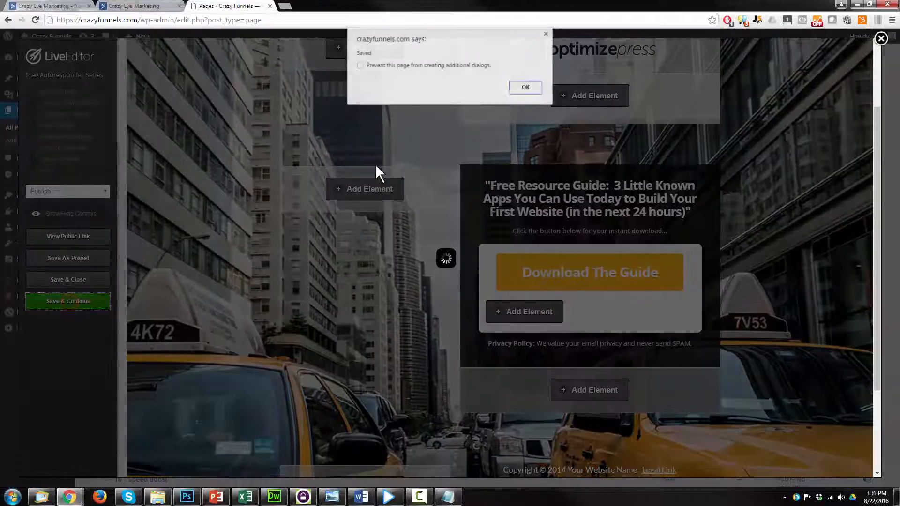
pyautogui.click(518, 90)
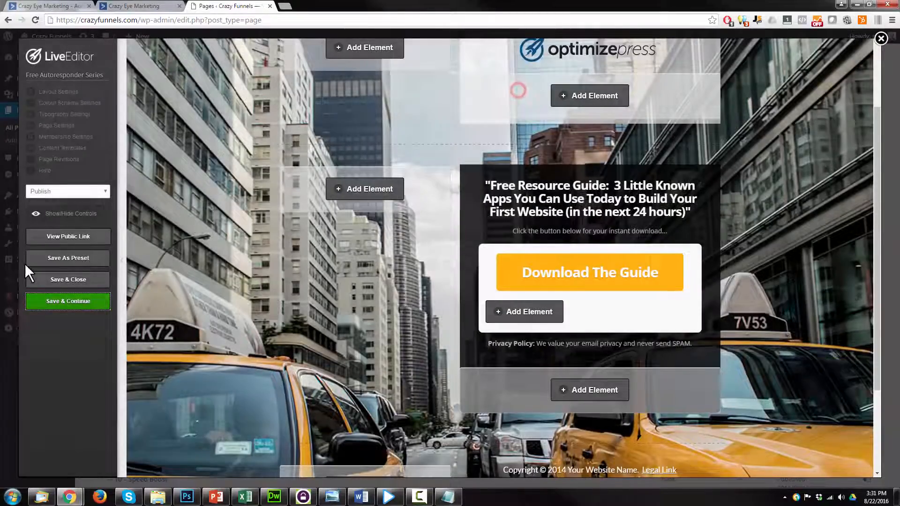
pyautogui.click(60, 238)
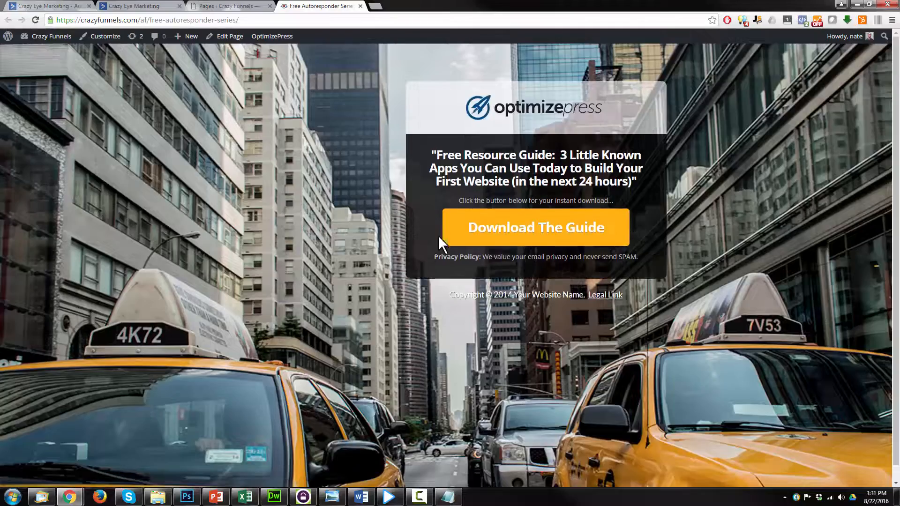
# Submit a test email address through the live page's Download The Guide popup
pyautogui.click(518, 234)
pyautogui.click(477, 242)
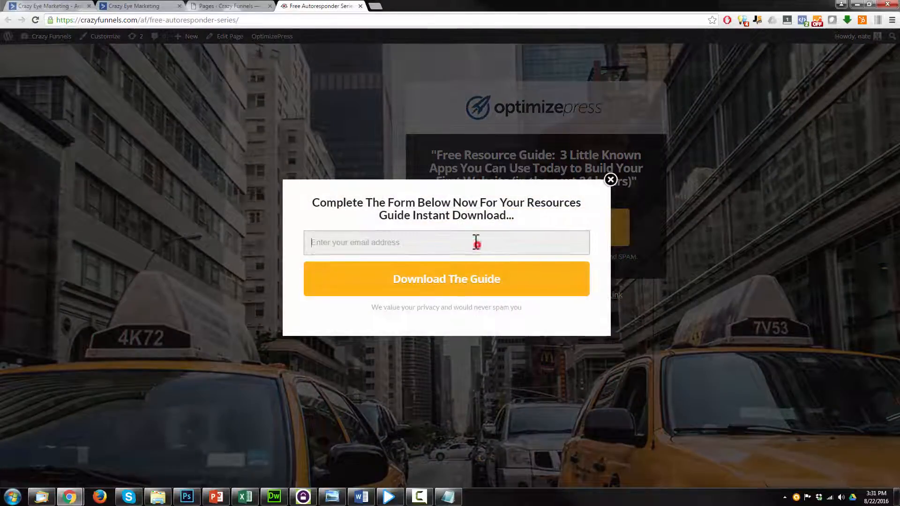
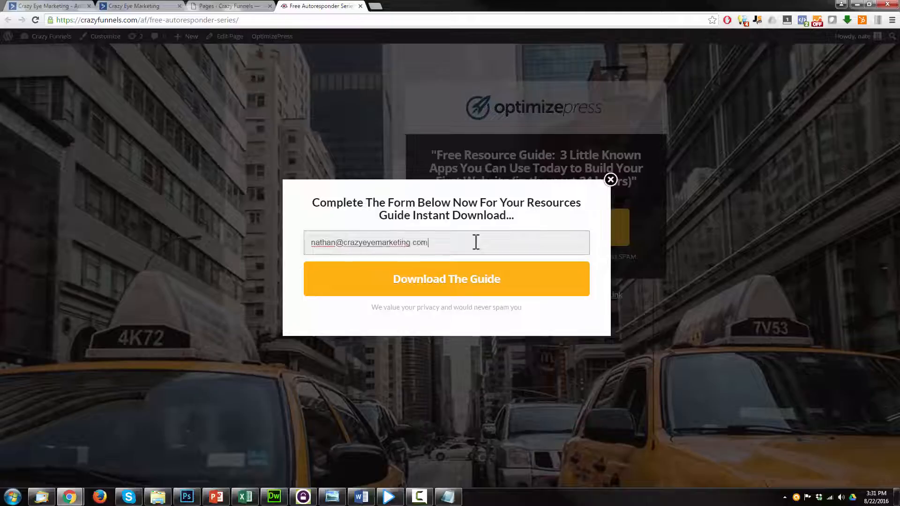
pyautogui.click(482, 276)
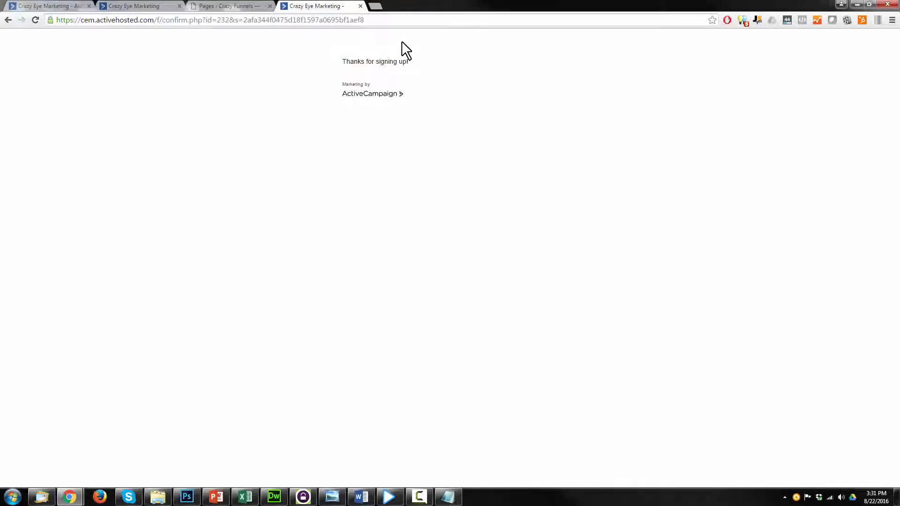
# Open the Subscribe to List action settings in the AS - 9 Autoresponder Series form's Options
pyautogui.click(156, 6)
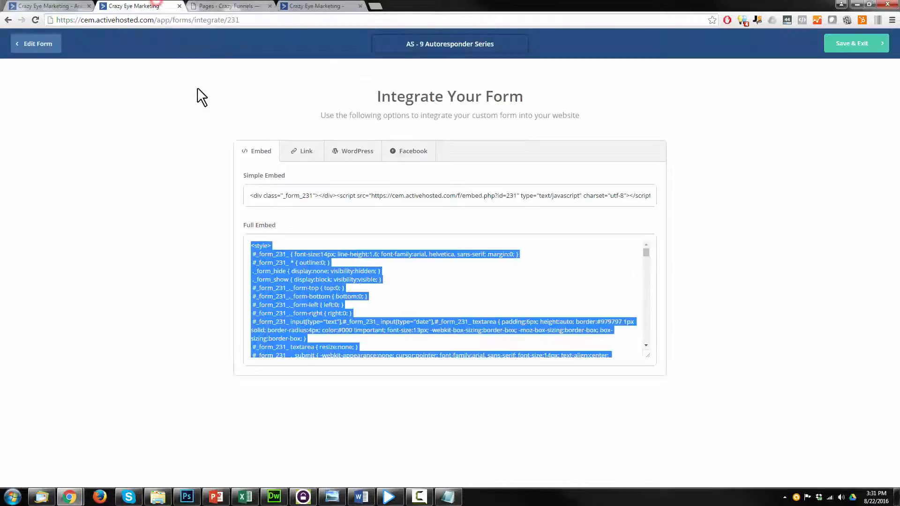
pyautogui.click(27, 48)
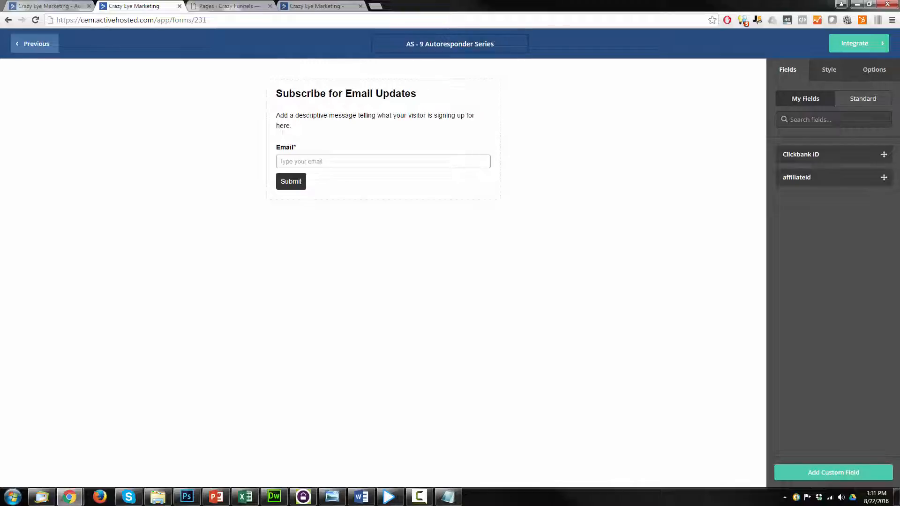
pyautogui.click(875, 71)
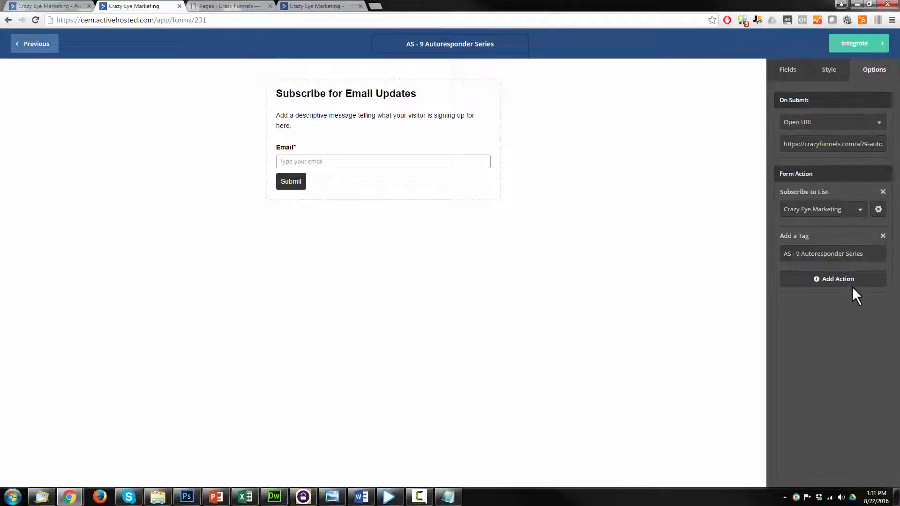
pyautogui.click(879, 210)
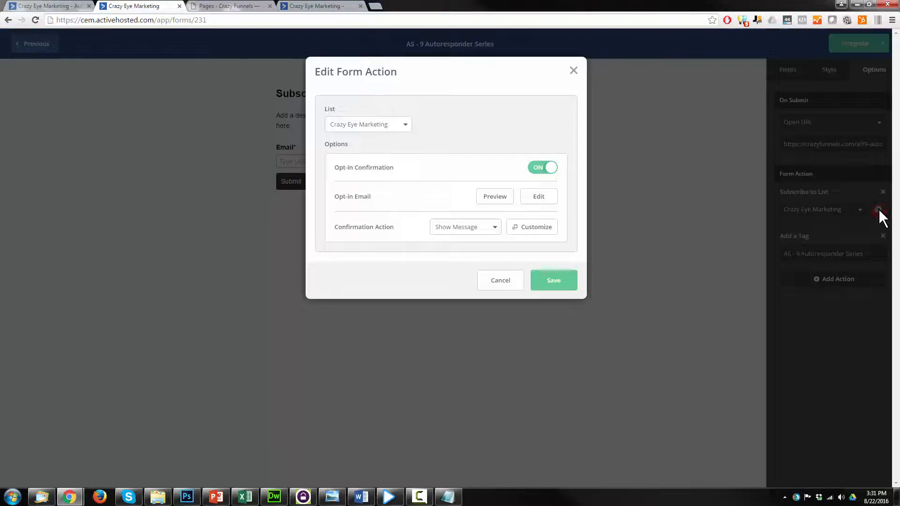
# Switch Opt-in Confirmation off, save the action, and Save & Exit the form
pyautogui.moveTo(335, 167); pyautogui.dragTo(423, 168)
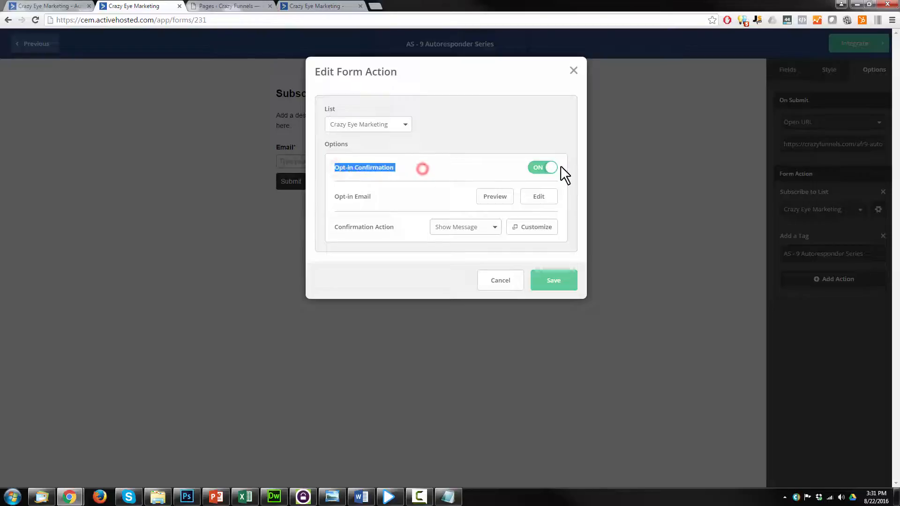
pyautogui.click(542, 167)
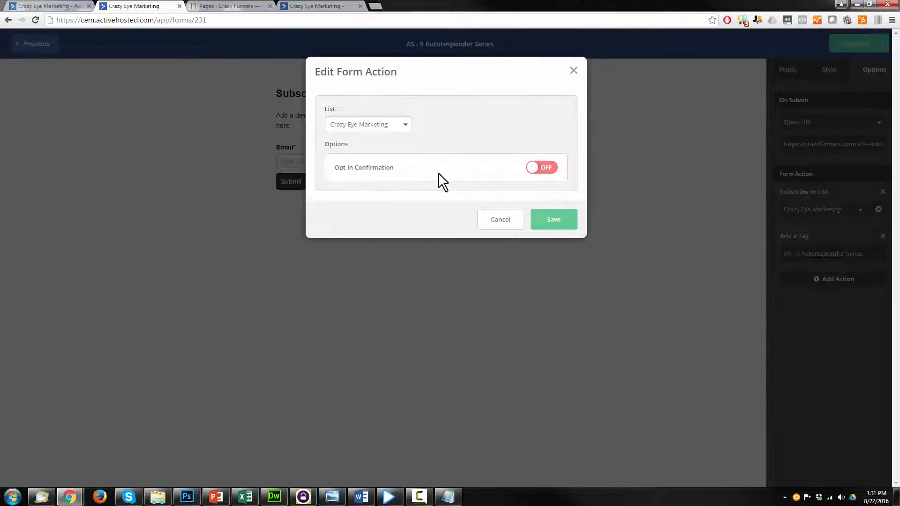
pyautogui.click(538, 170)
pyautogui.click(535, 171)
pyautogui.click(554, 220)
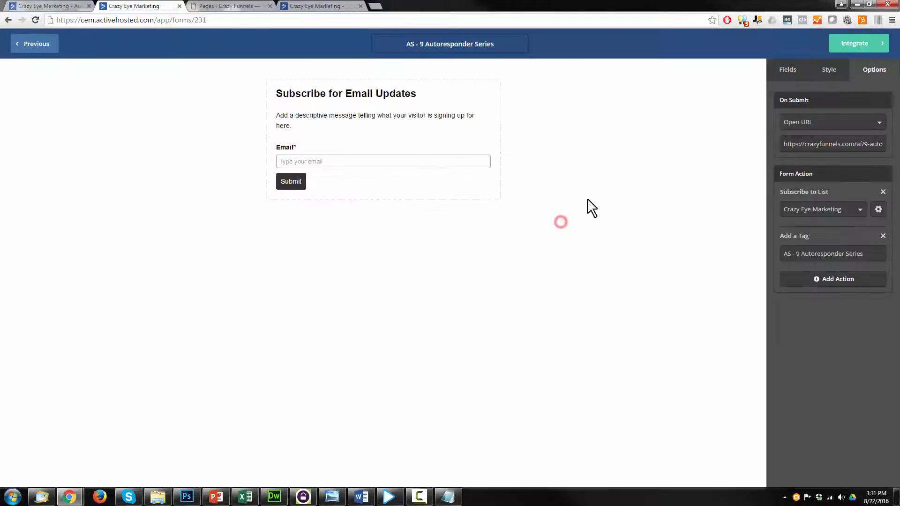
pyautogui.click(837, 46)
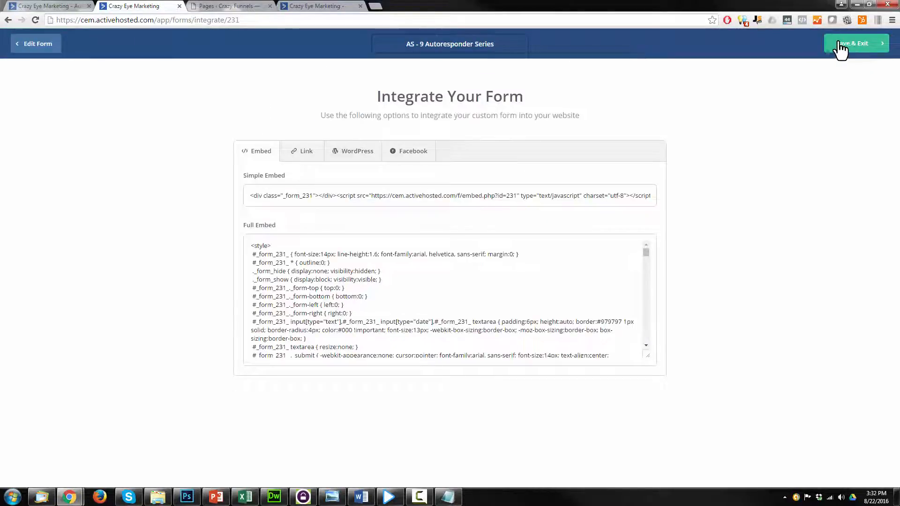
pyautogui.click(843, 45)
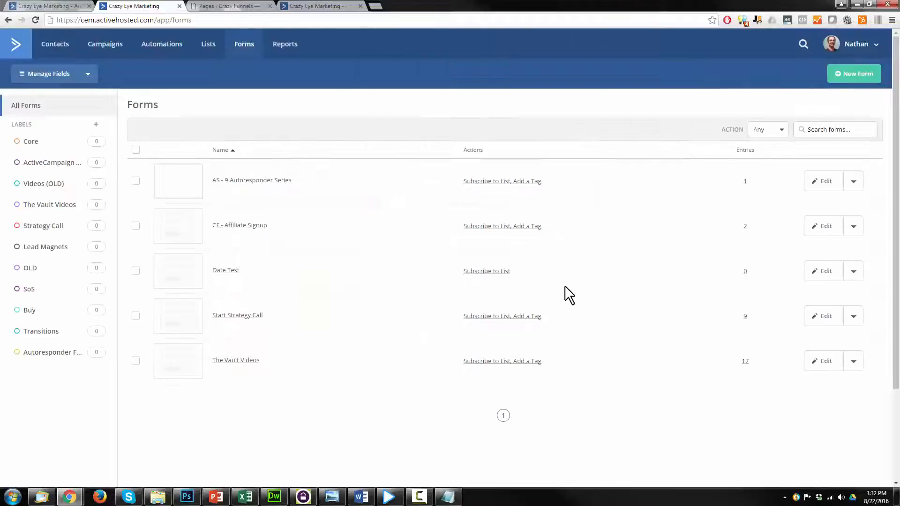
# Reopen the live page and sign up with a second test email through the Download The Guide popup
pyautogui.click(256, 6)
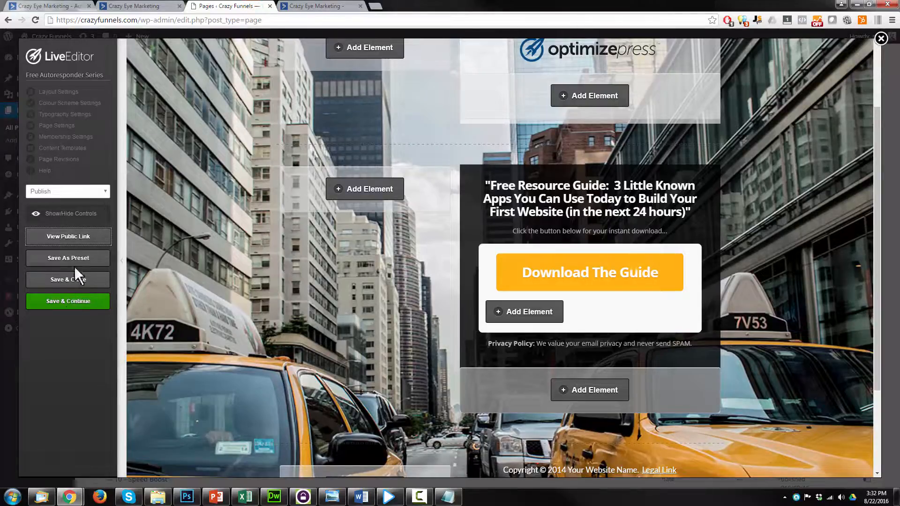
pyautogui.click(76, 239)
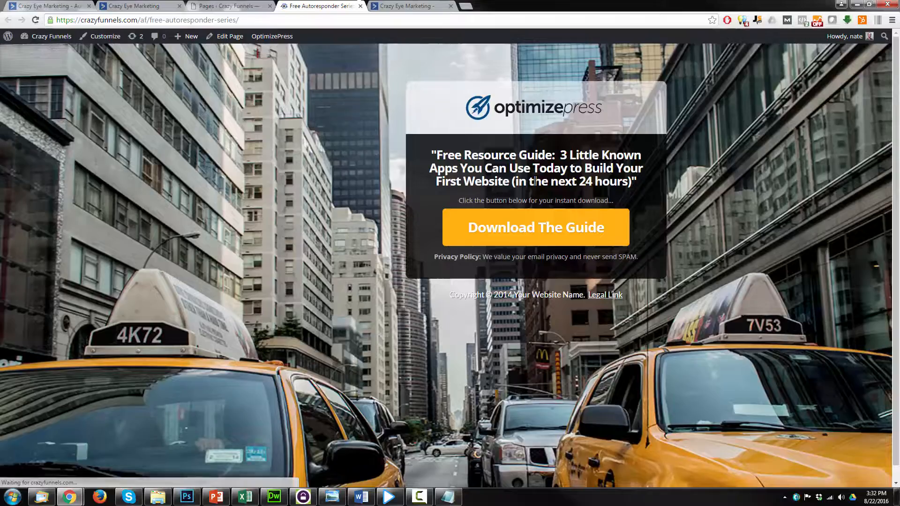
pyautogui.click(522, 228)
pyautogui.click(489, 244)
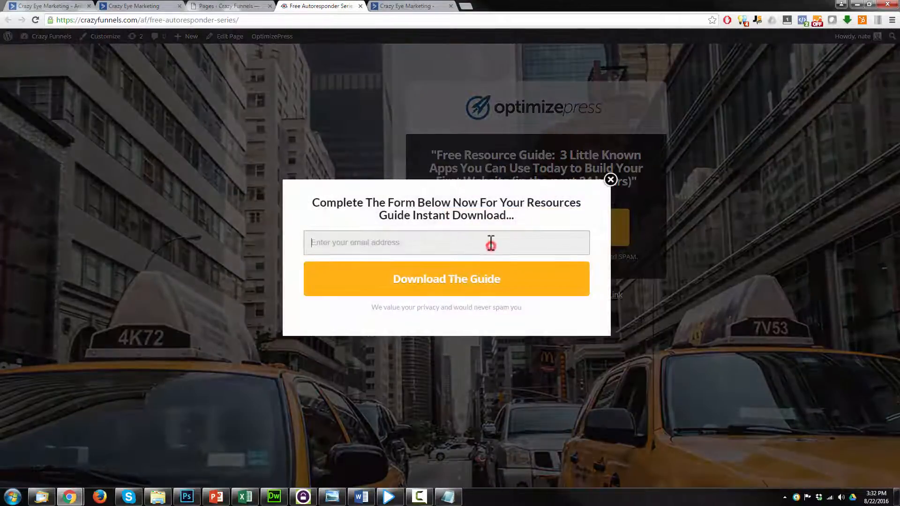
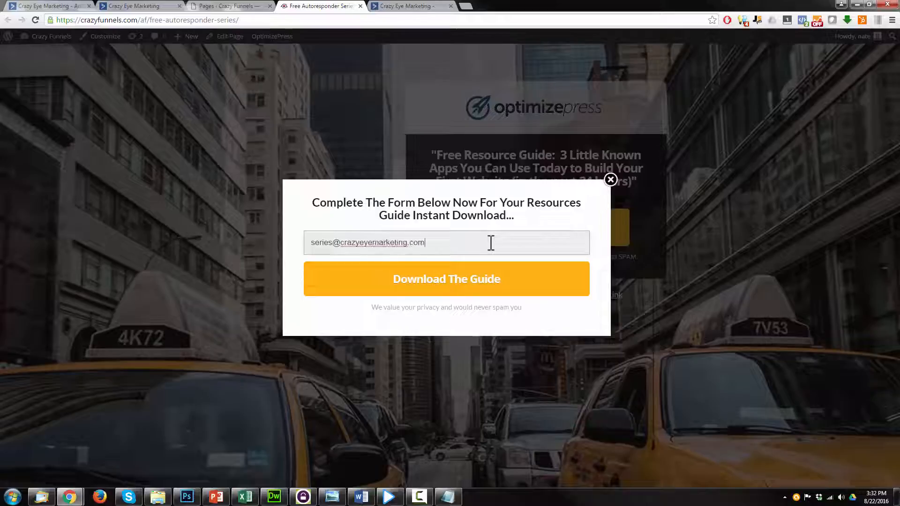
pyautogui.click(483, 280)
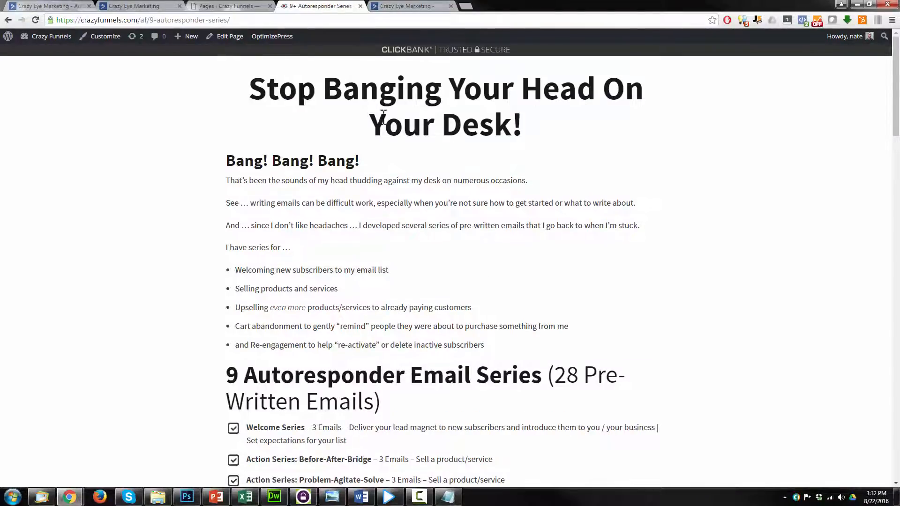
# Follow Get Them Now! to the $7.00 ClickBank order form, then return to the PowerPoint slide
pyautogui.scroll(-15, 422, 160)
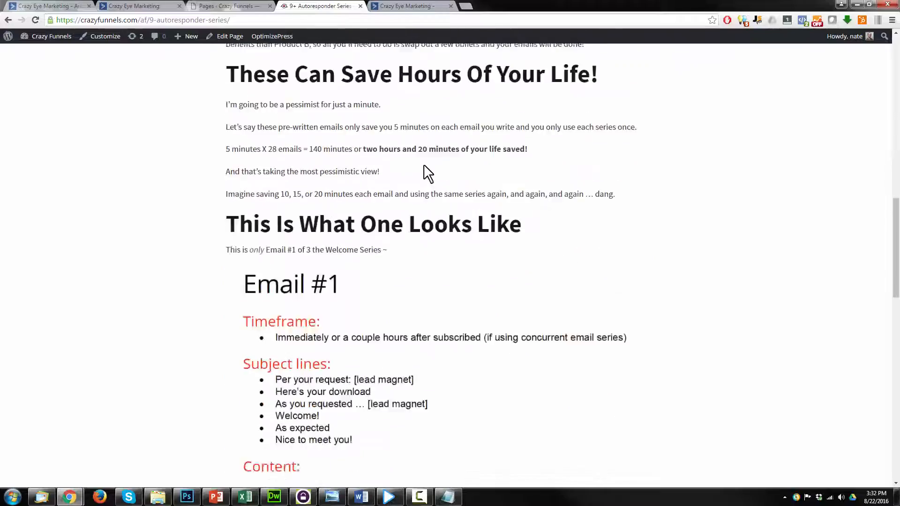
pyautogui.scroll(-18, 425, 169)
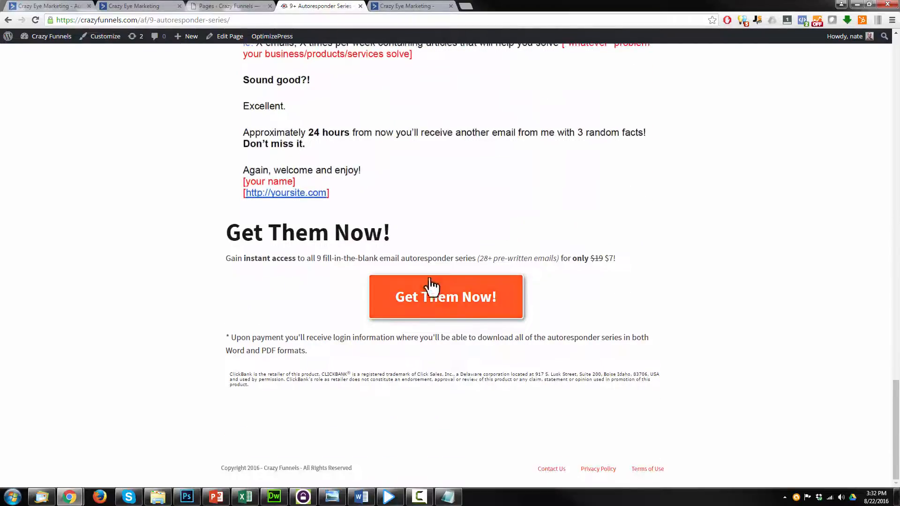
pyautogui.click(485, 302)
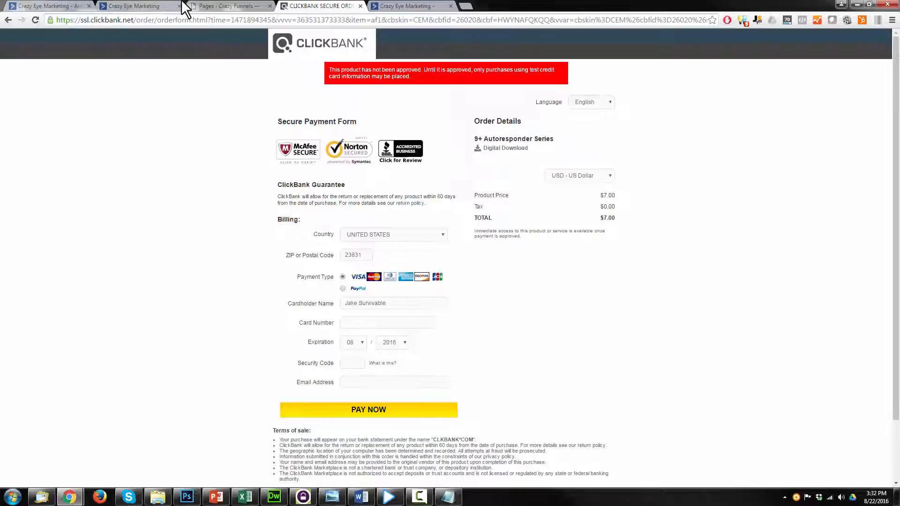
pyautogui.click(227, 6)
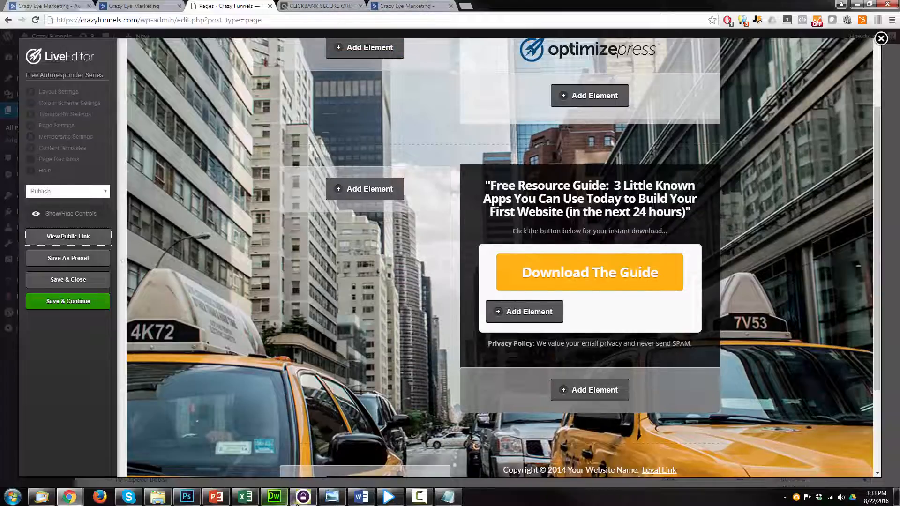
pyautogui.click(216, 497)
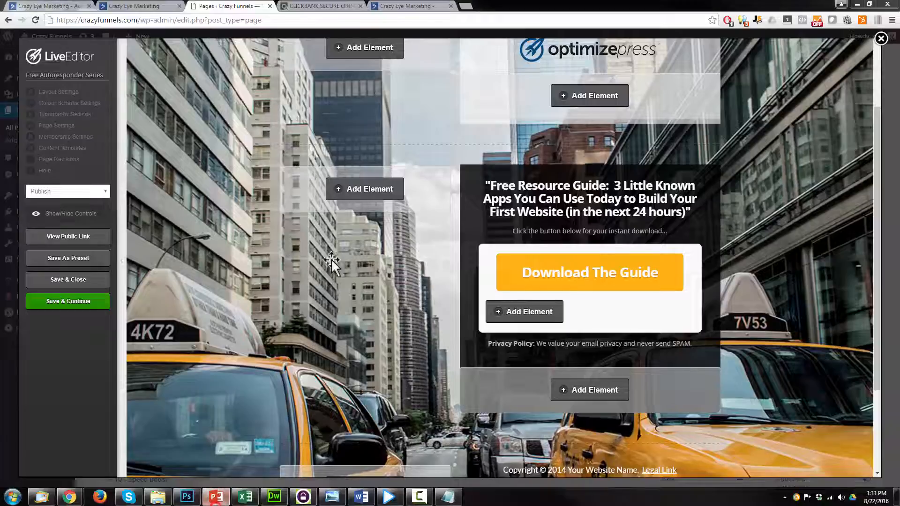